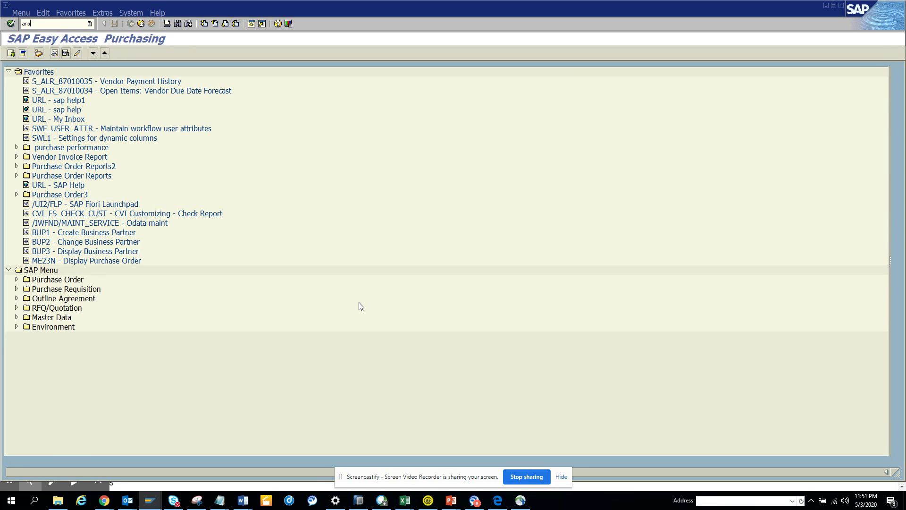
Run transaction ANST to open the Automated Note Search & Customer Code Detection Tool.
key("Return")
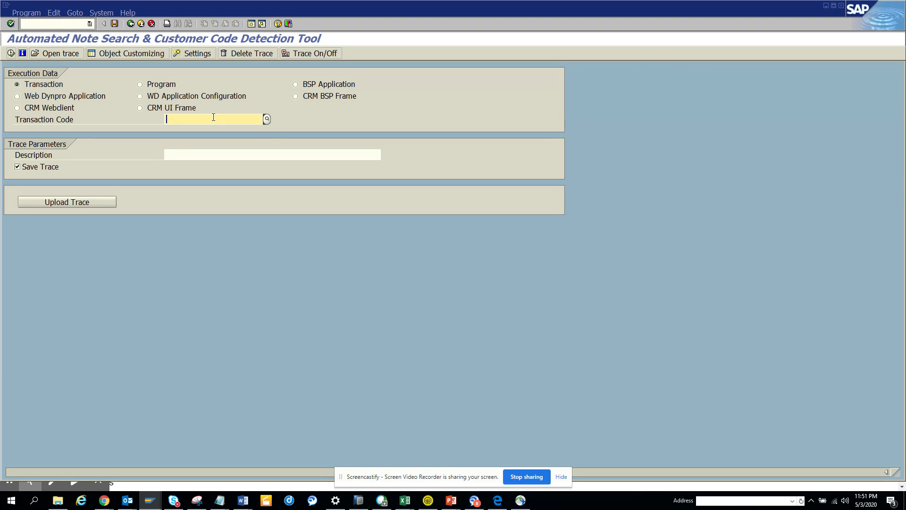
Trace ME23N with description 'test', then end the transaction so the trace converts.
type("me23")
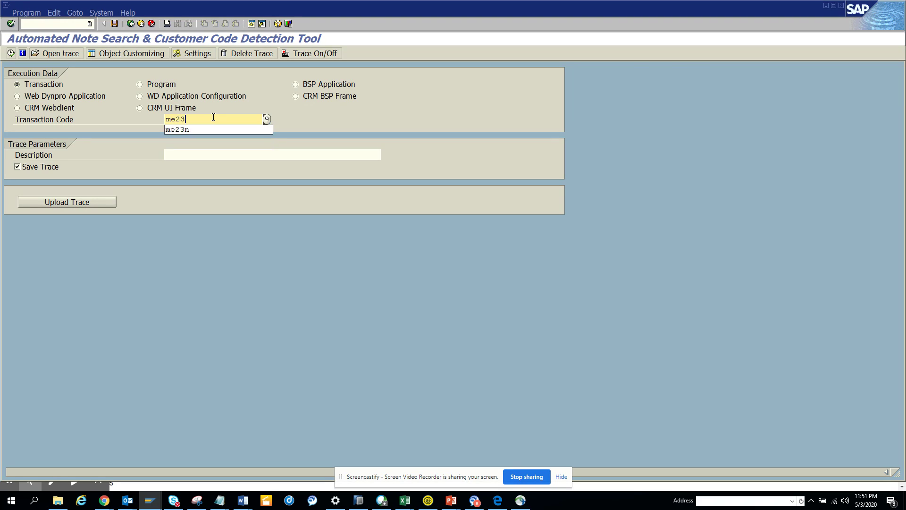
type("n")
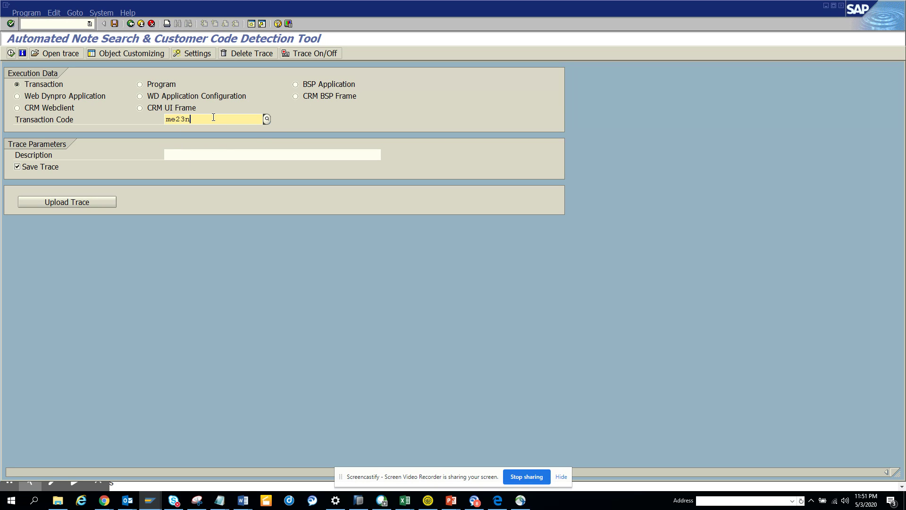
left_click(10, 53)
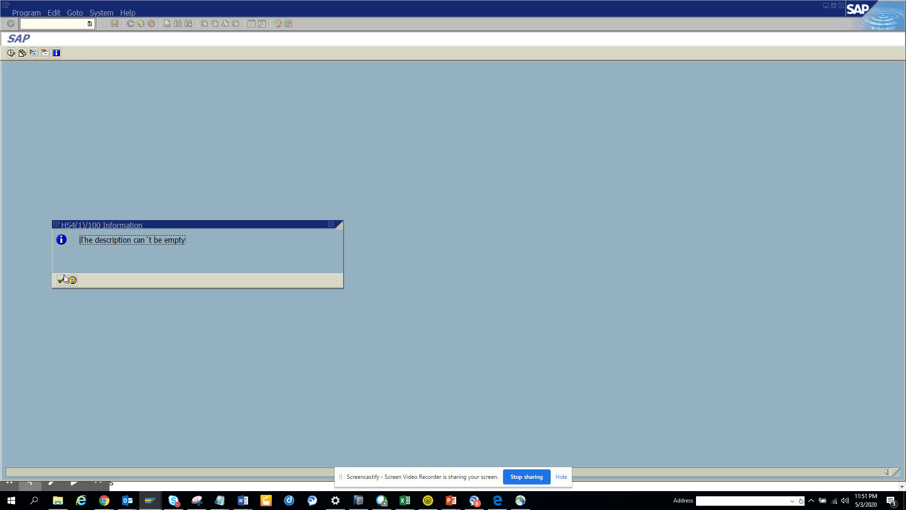
left_click(63, 280)
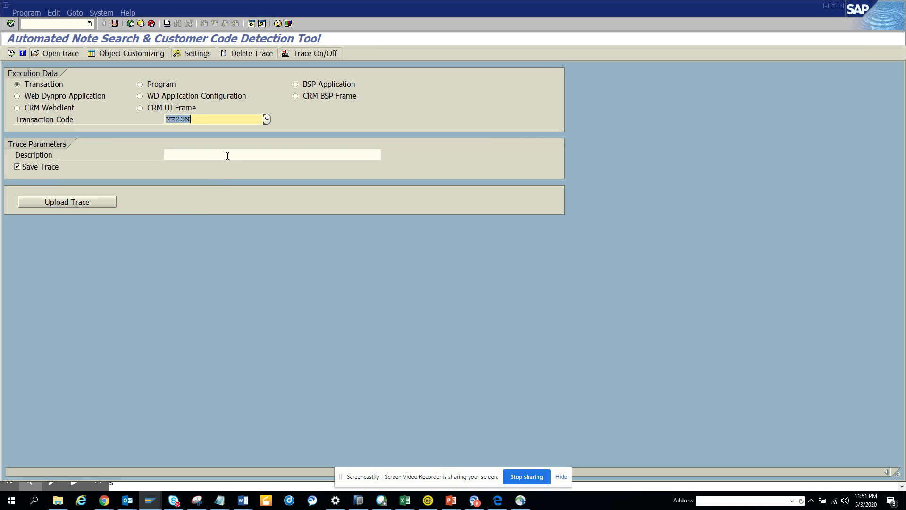
left_click(228, 156)
type("test")
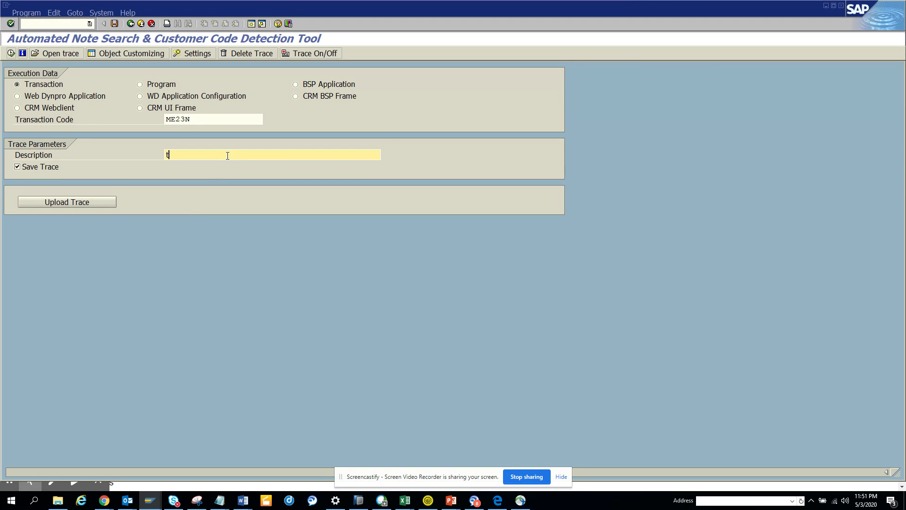
left_click(11, 52)
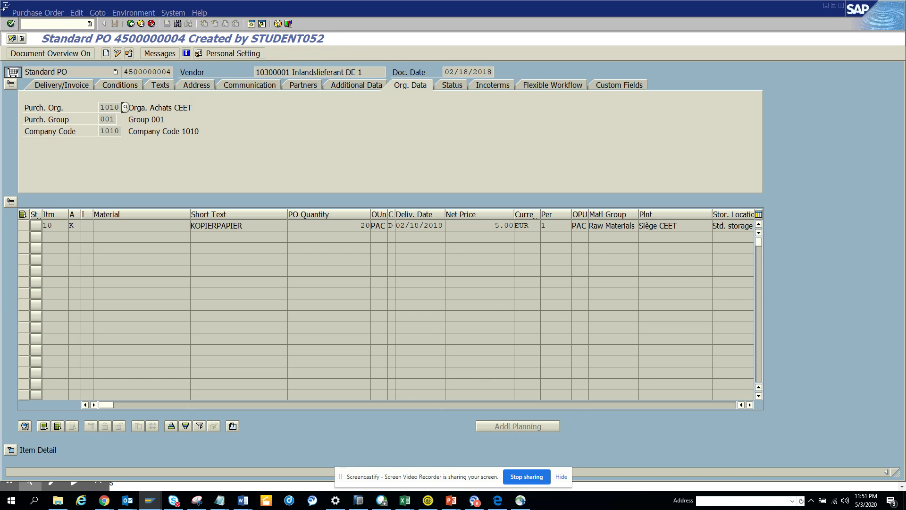
left_click(134, 25)
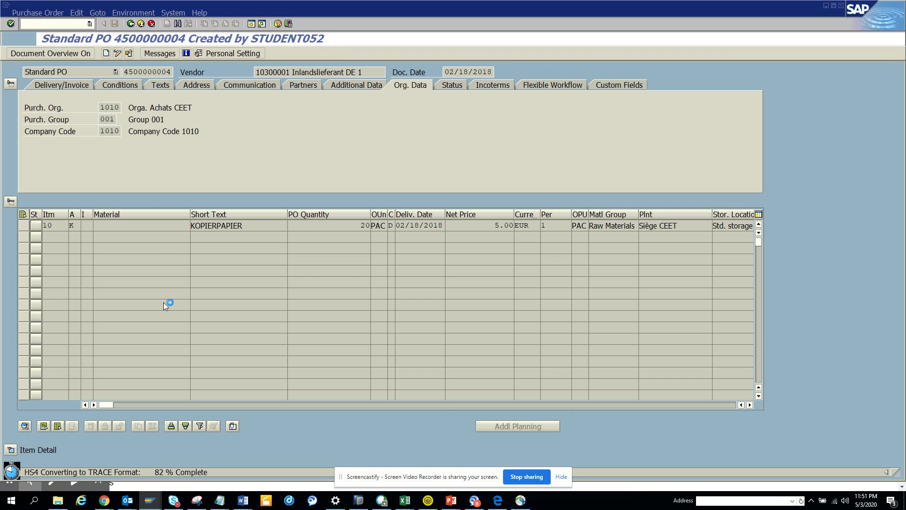
Open a new GUI session and launch the ANST tool again.
left_click(6, 6)
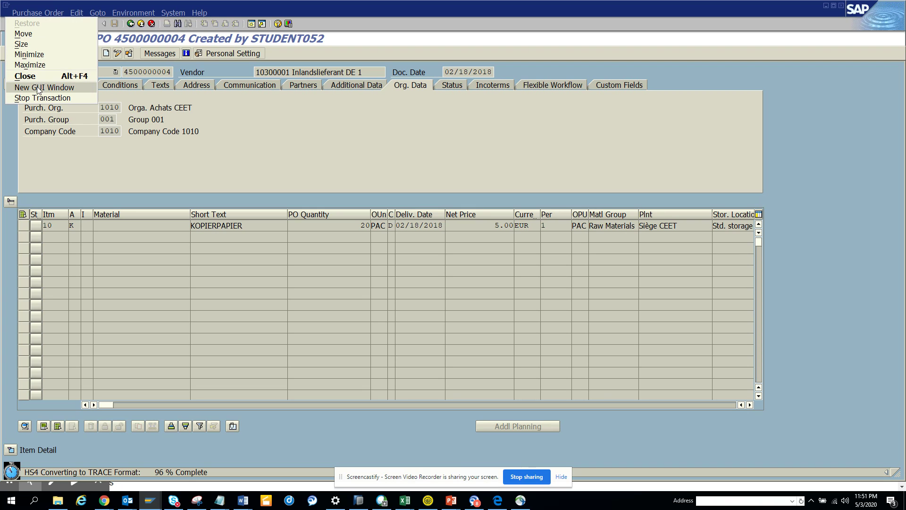
left_click(56, 98)
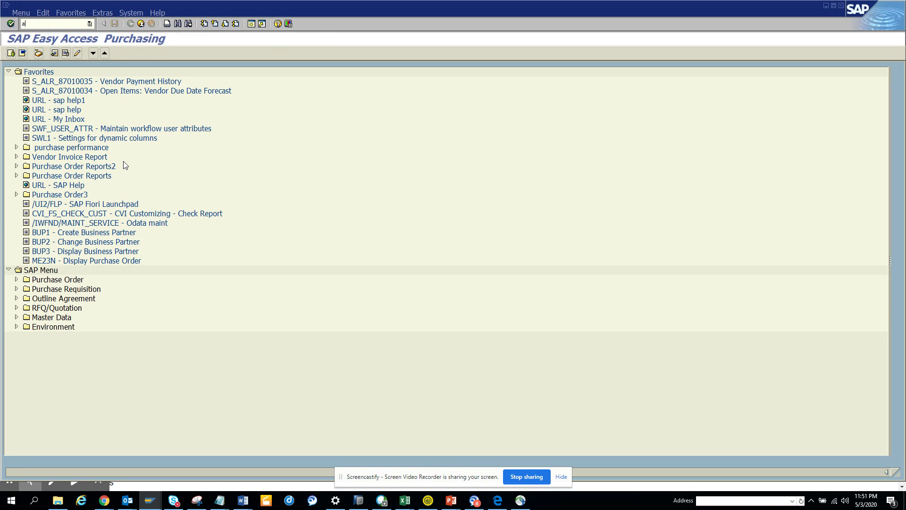
type("anst")
key("Return")
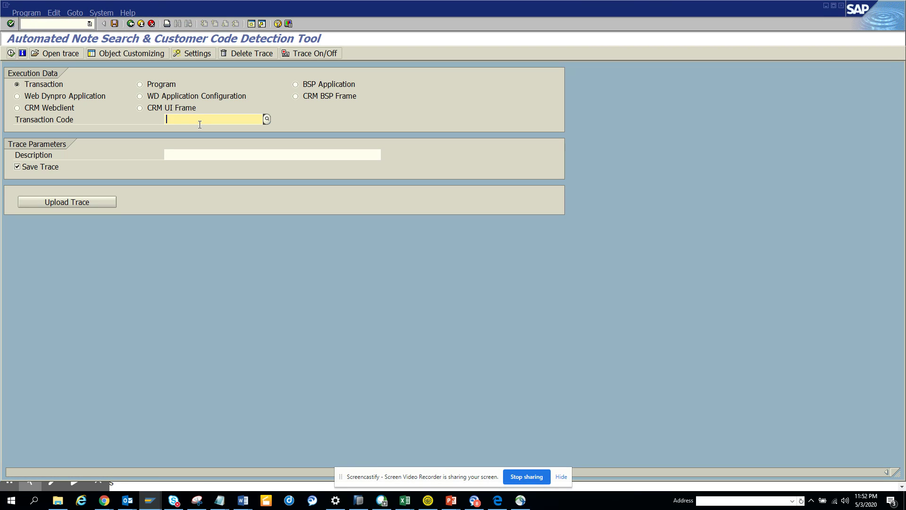
Start a trace of ME53N with description 'test1'.
type("m")
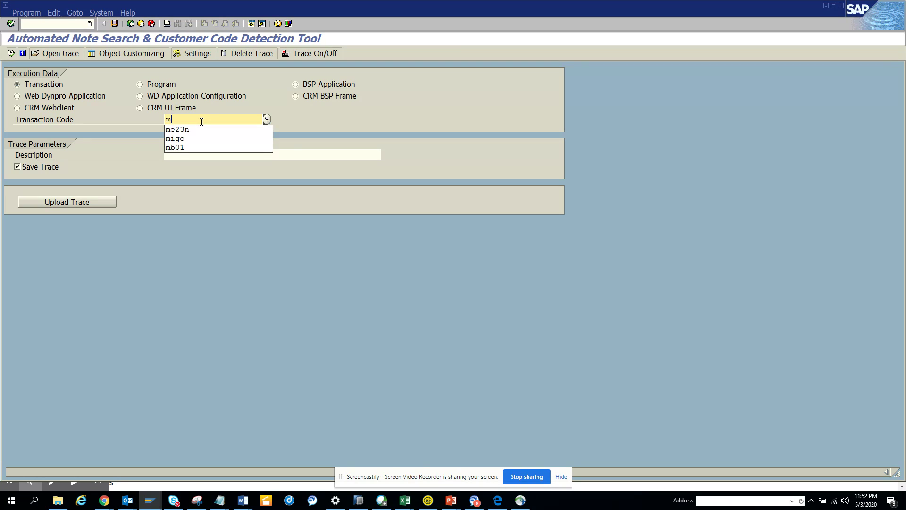
type("e53n")
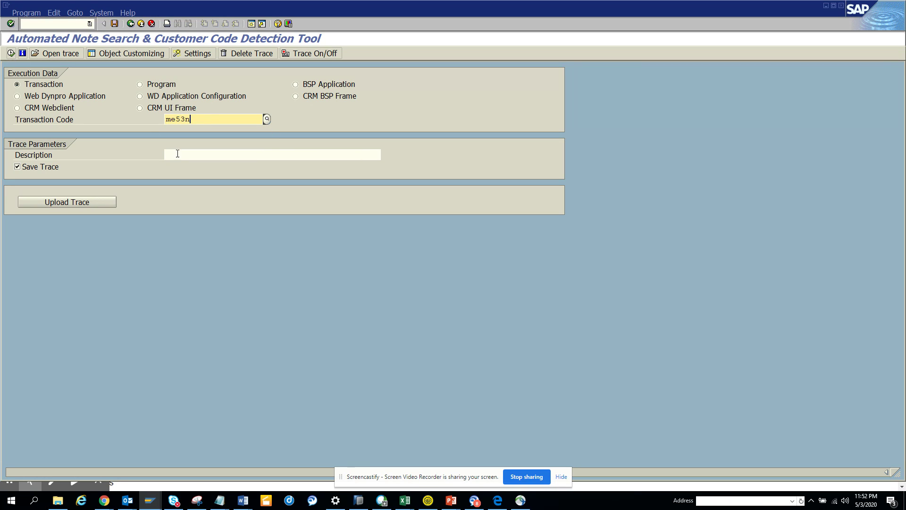
left_click(184, 156)
type("test1")
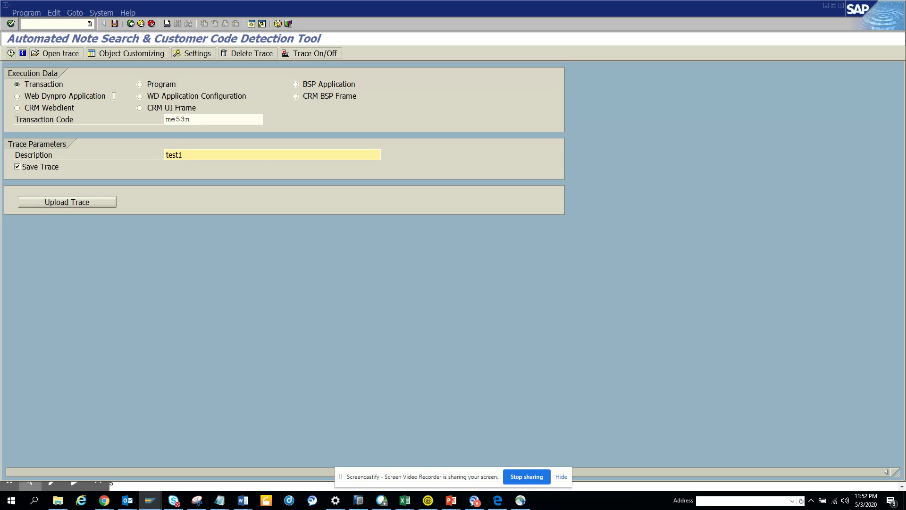
left_click(11, 53)
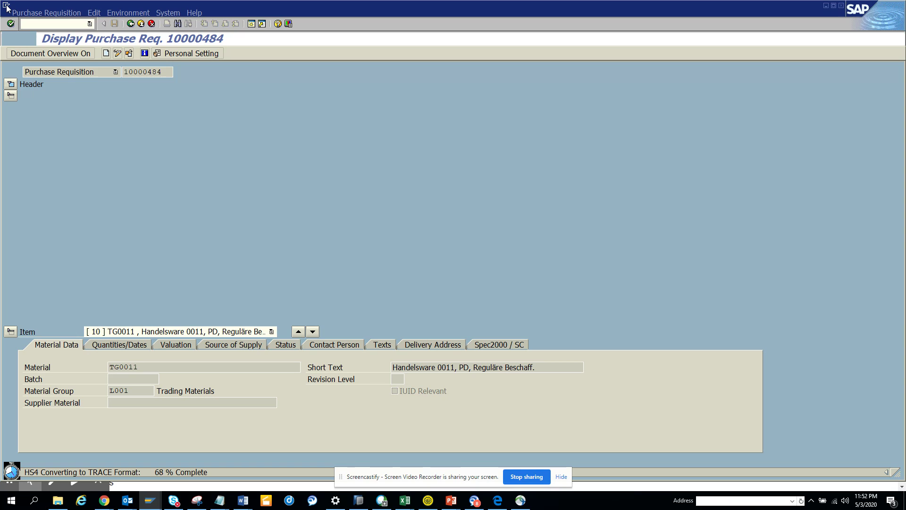
Open a new GUI session and launch the ANST tool.
left_click(7, 7)
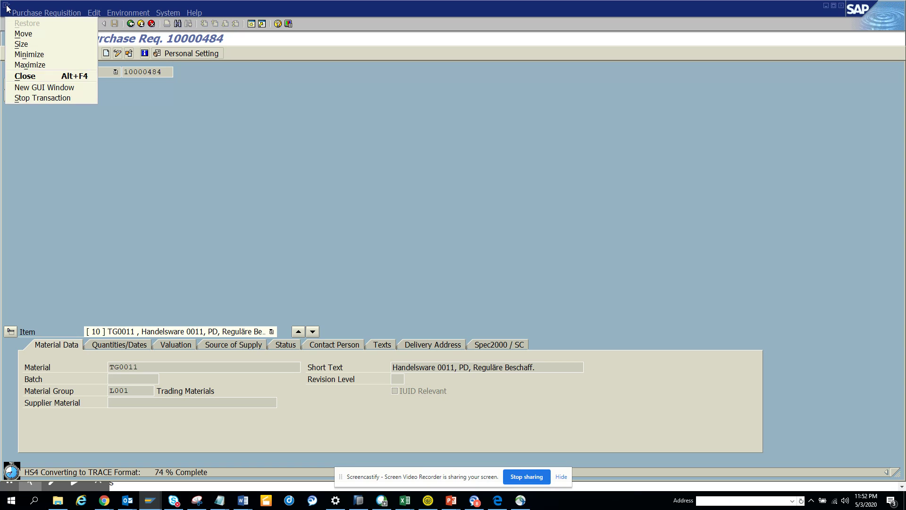
left_click(49, 90)
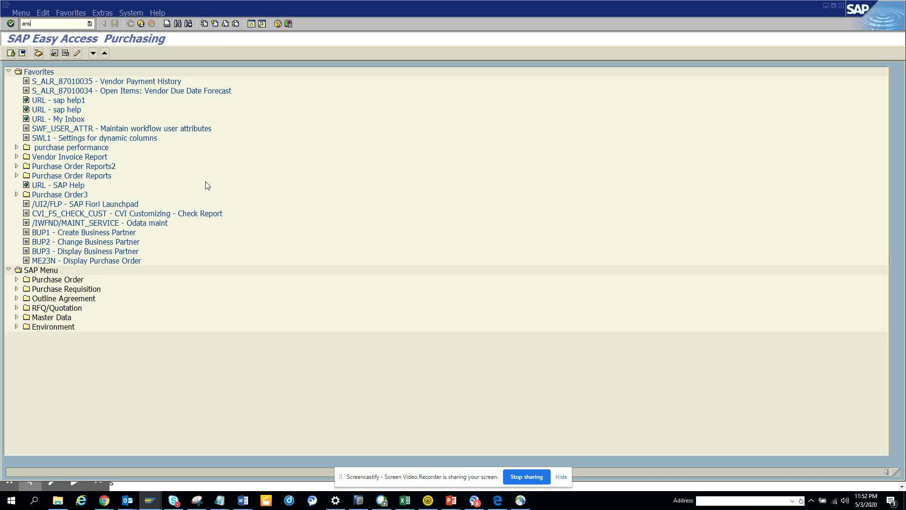
key("Return")
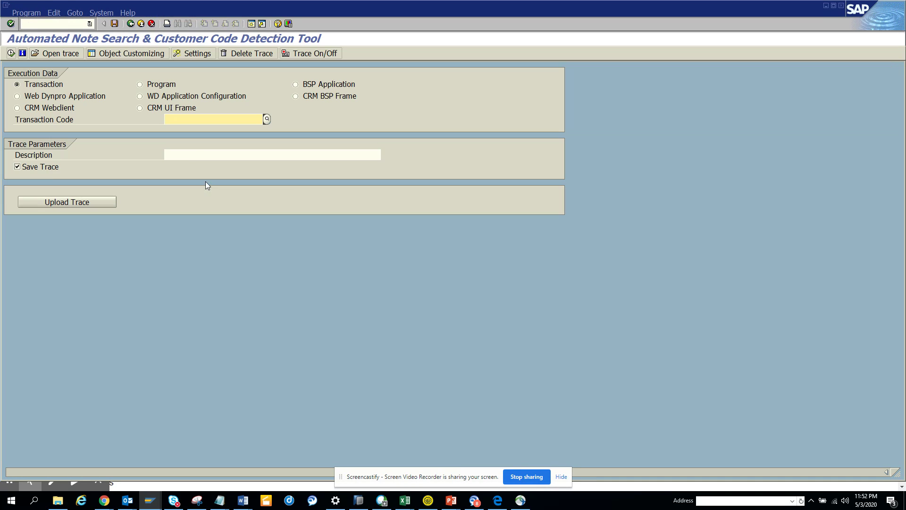
Start a trace of transaction IW33 with description 'test2'.
left_click(193, 153)
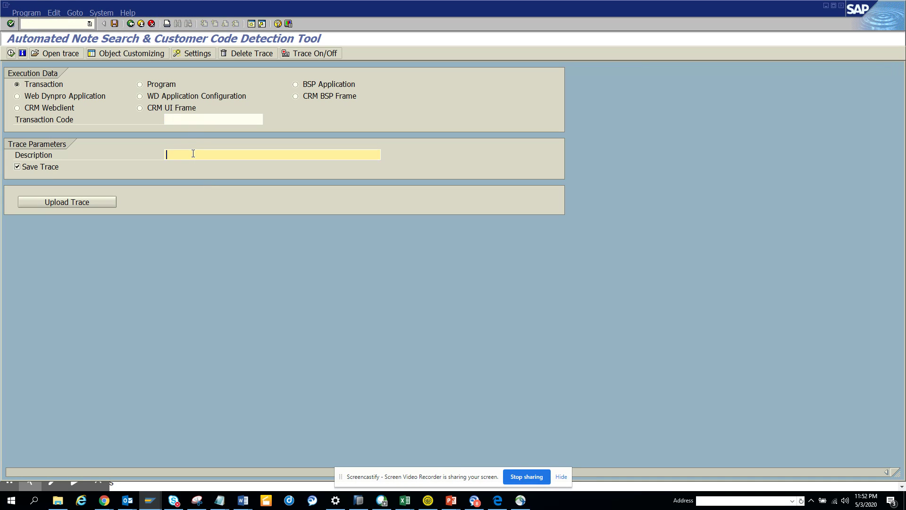
type("test2")
left_click(211, 120)
type("i")
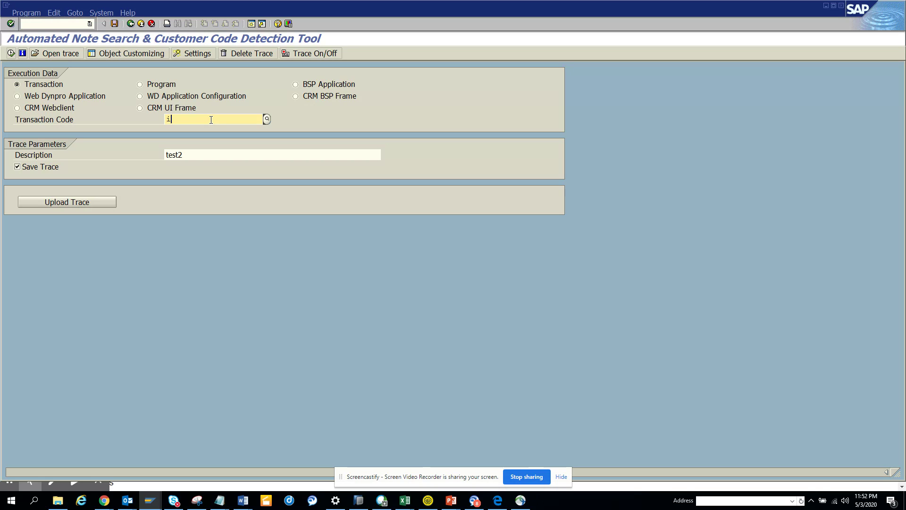
type("w33")
left_click(11, 53)
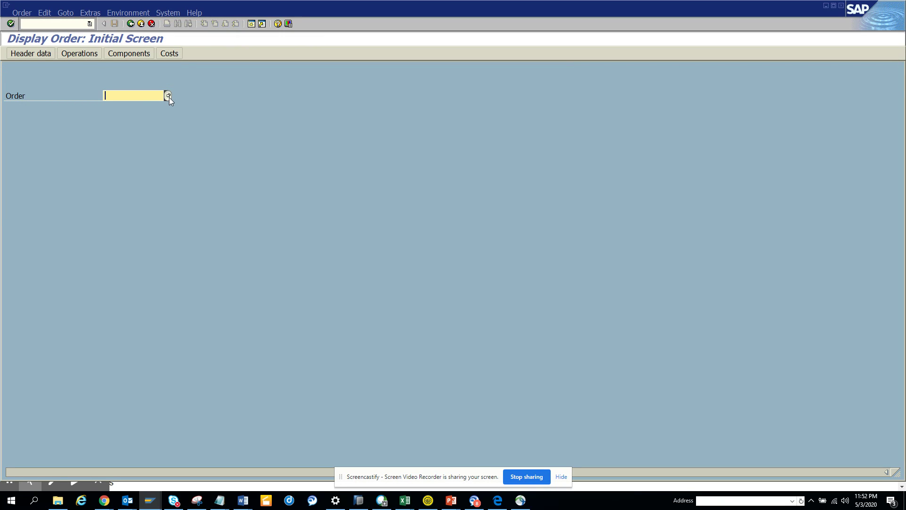
Display maintenance order 4000040 by picking it from the order search help.
left_click(167, 96)
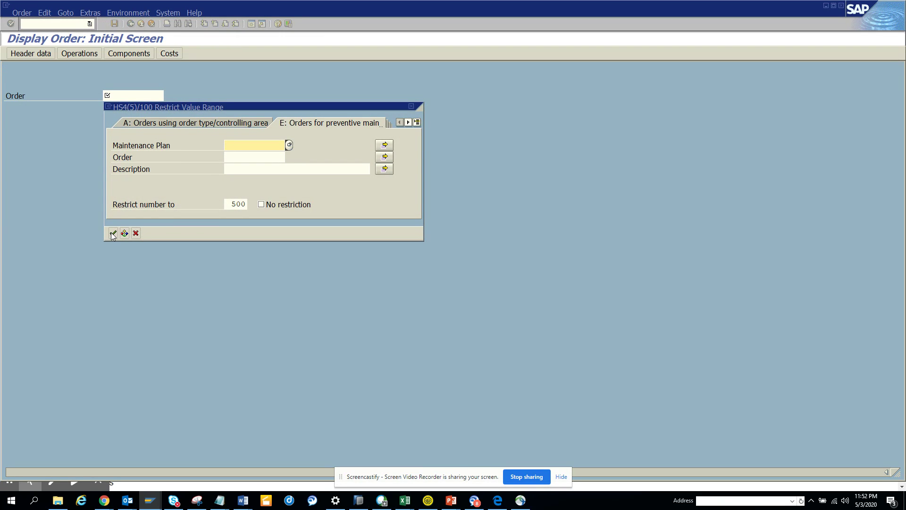
left_click(113, 232)
double_click(191, 211)
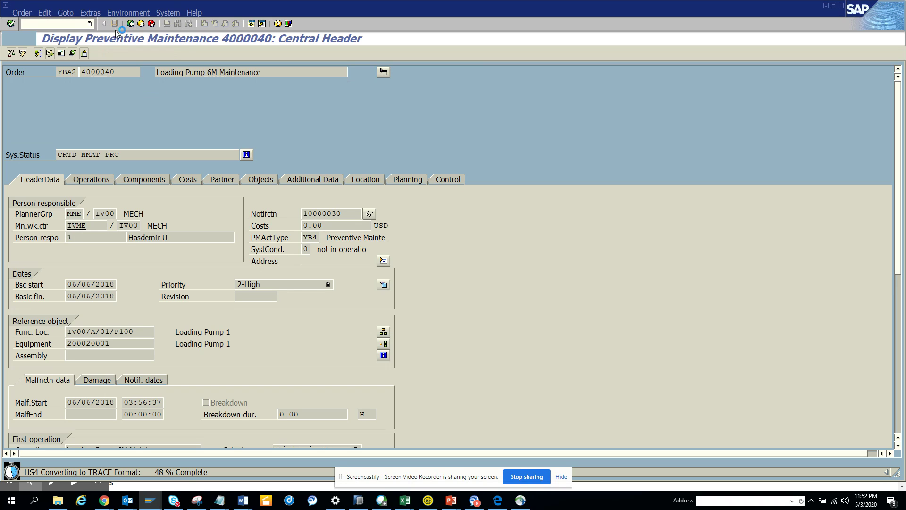
left_click(7, 8)
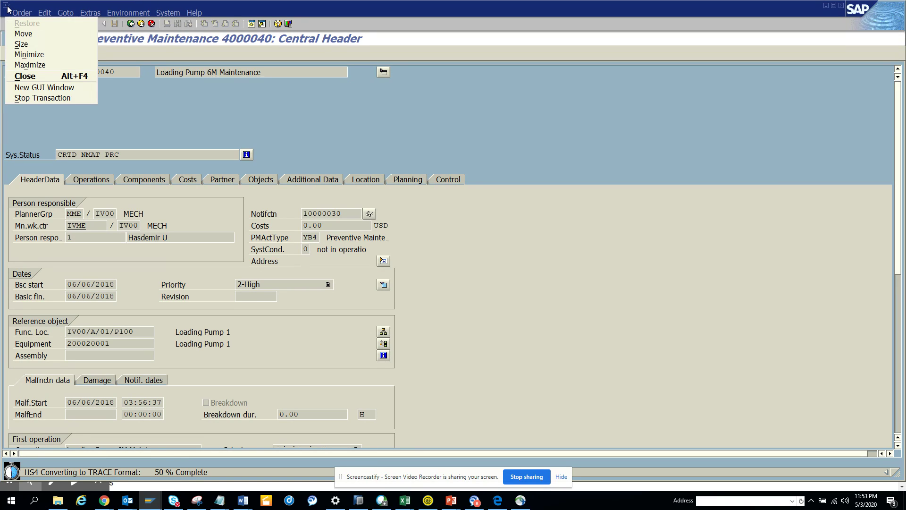
In a new session, start an ANST trace of FB03 described 'test4'.
left_click(43, 89)
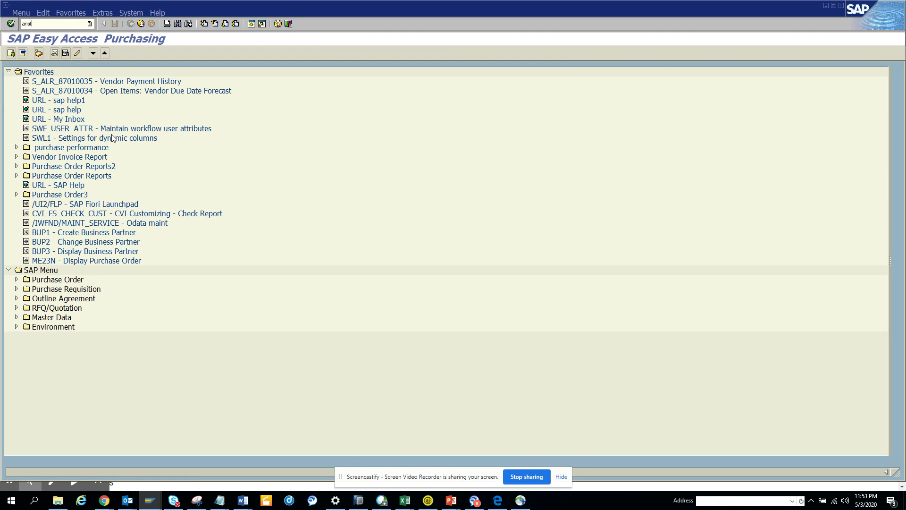
key("Return")
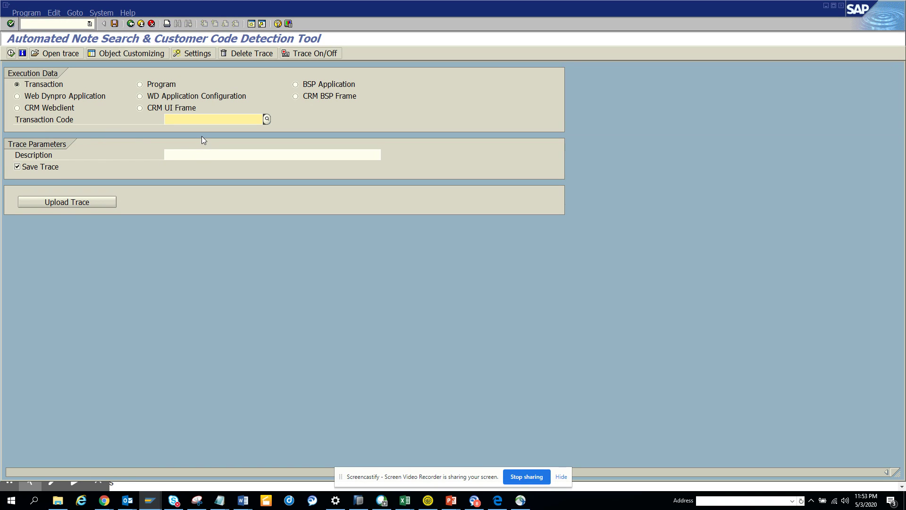
type("fb03")
left_click(204, 152)
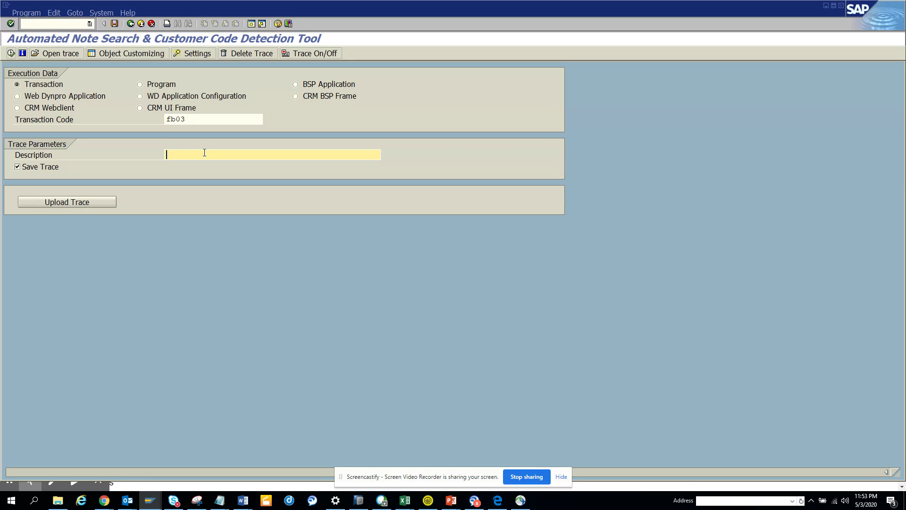
type("test4")
left_click(13, 53)
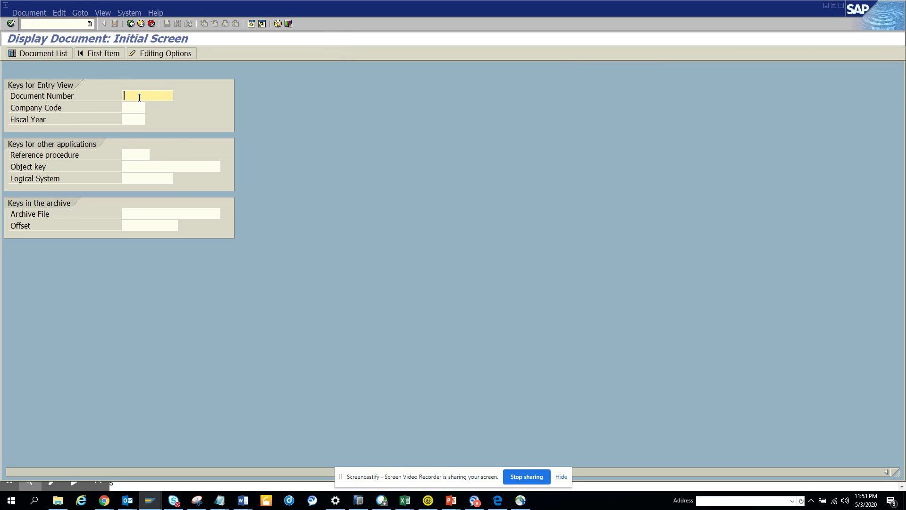
Display document 100000000 for company code 1010 from input history, then request another session.
left_click(139, 97)
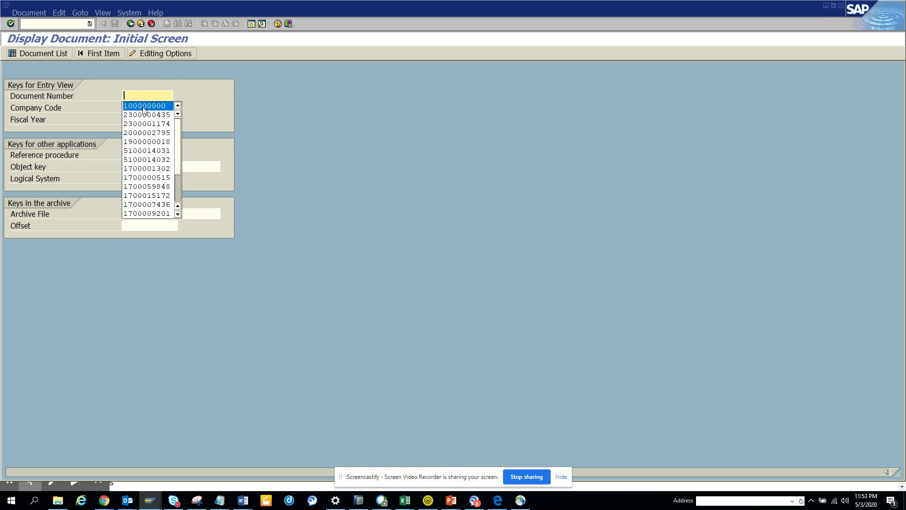
left_click(144, 107)
left_click(141, 111)
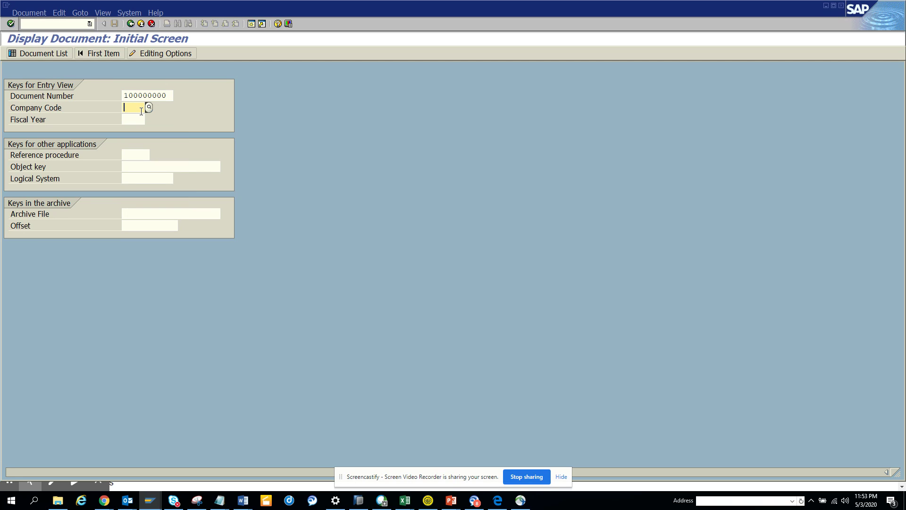
left_click(141, 111)
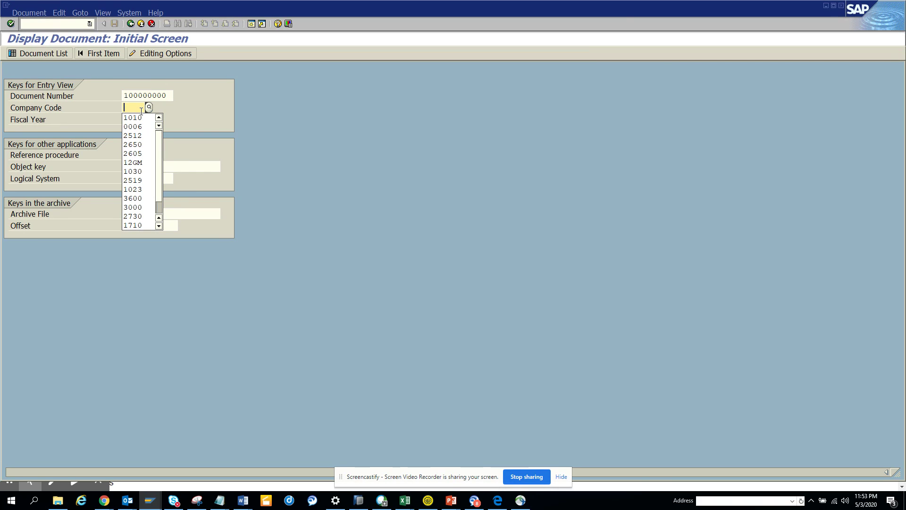
left_click(142, 117)
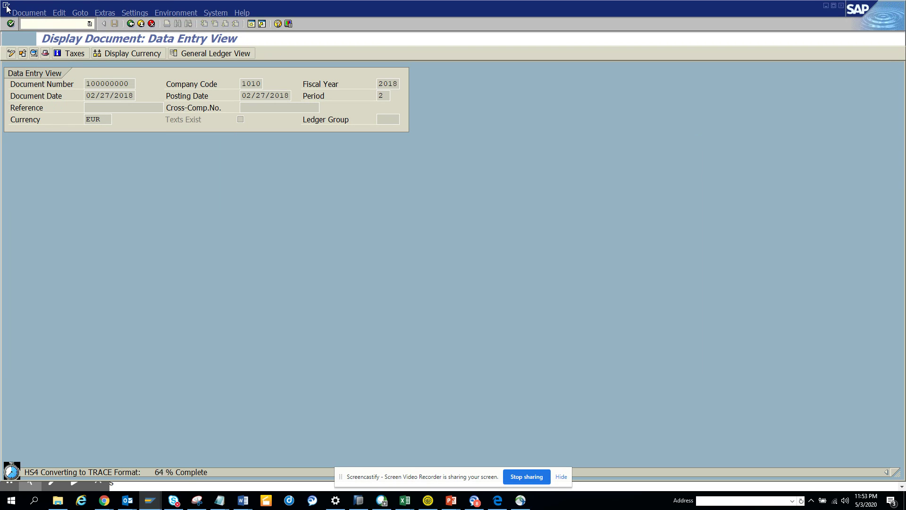
left_click(6, 5)
left_click(42, 87)
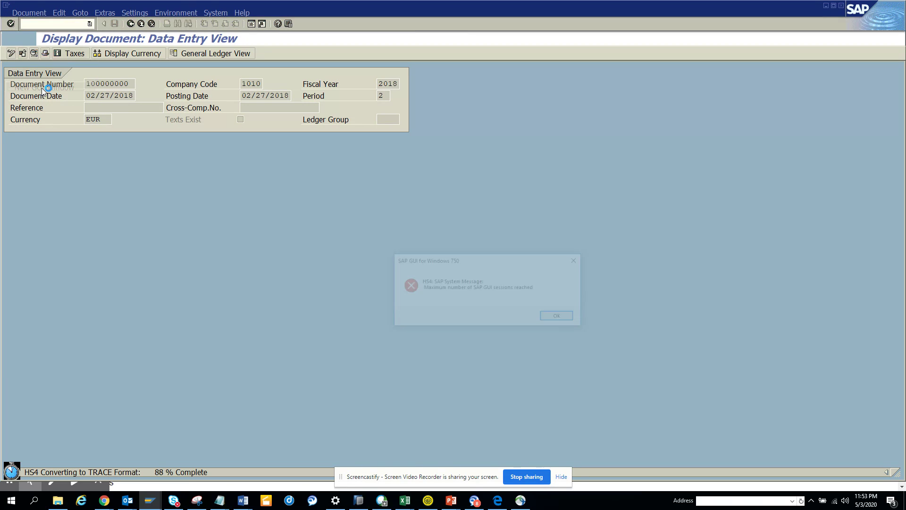
Dismiss the session-limit error and switch to the HS4(3) Easy Access session to enter anst.
left_click(558, 317)
left_click(151, 505)
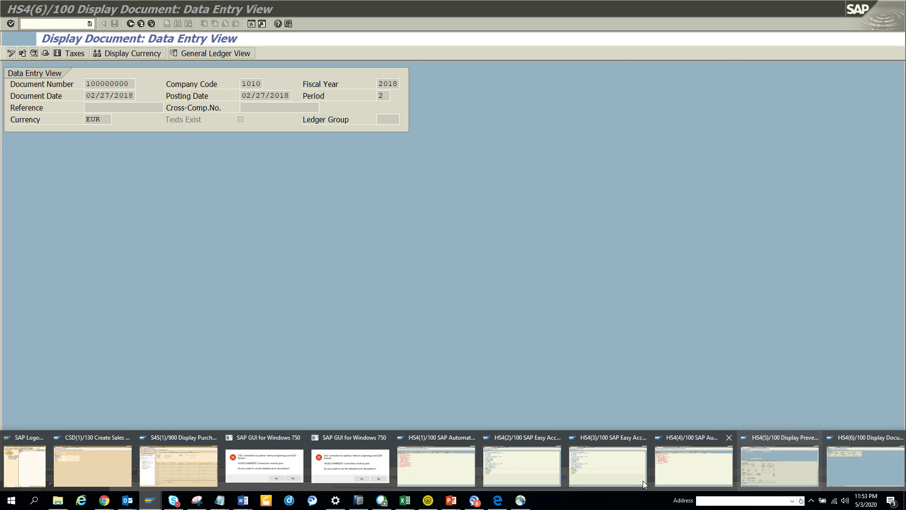
left_click(589, 476)
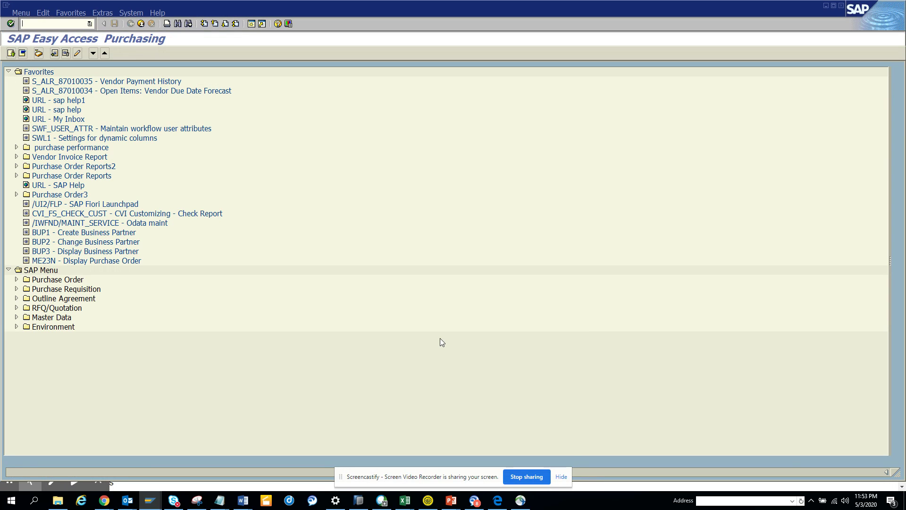
left_click(48, 25)
type("anst")
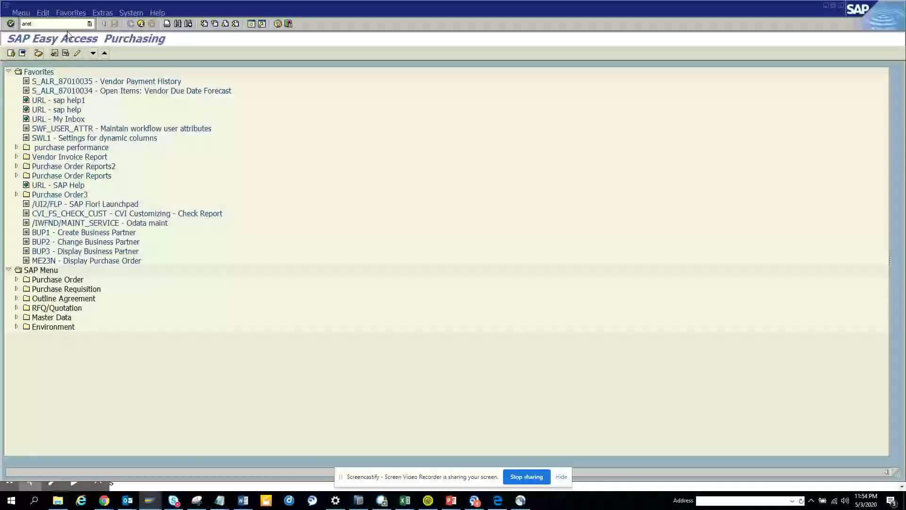
Start an ANST trace of VA03 with description 'test4'.
key("Return")
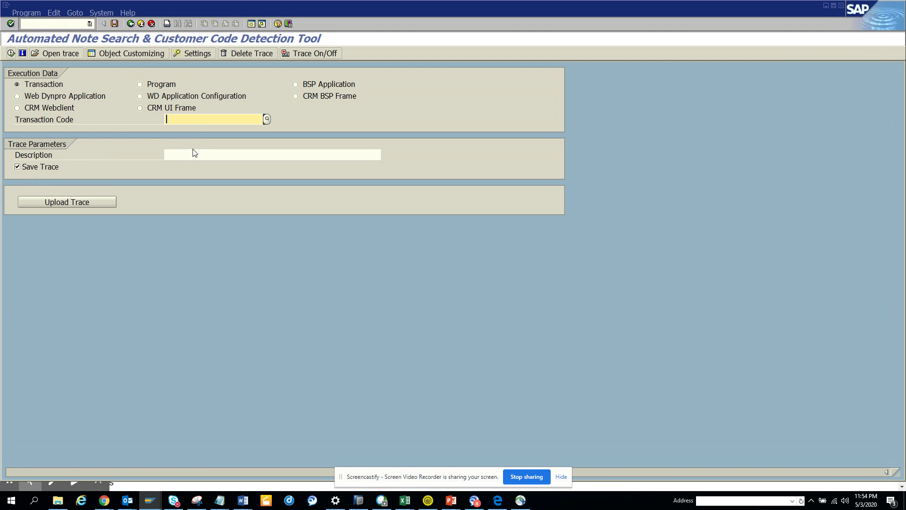
left_click(194, 152)
type("tes")
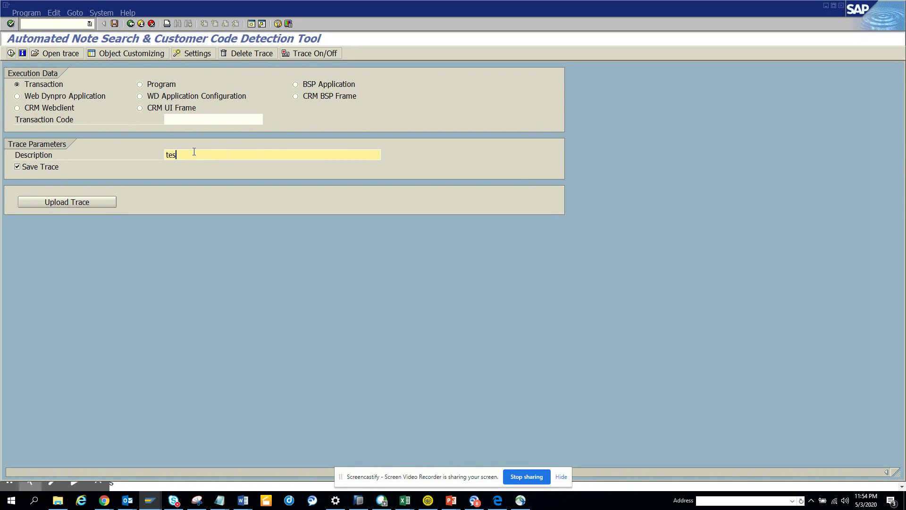
type("t4")
left_click(191, 119)
type("va")
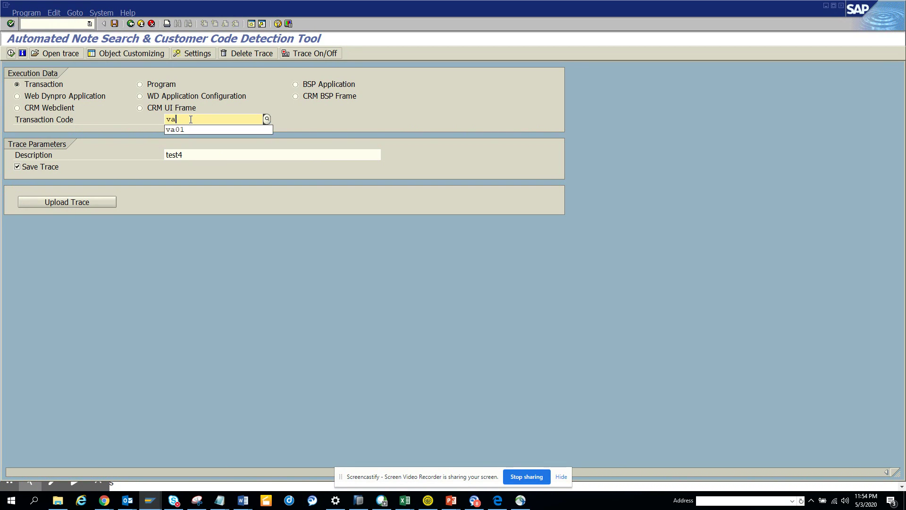
type("03")
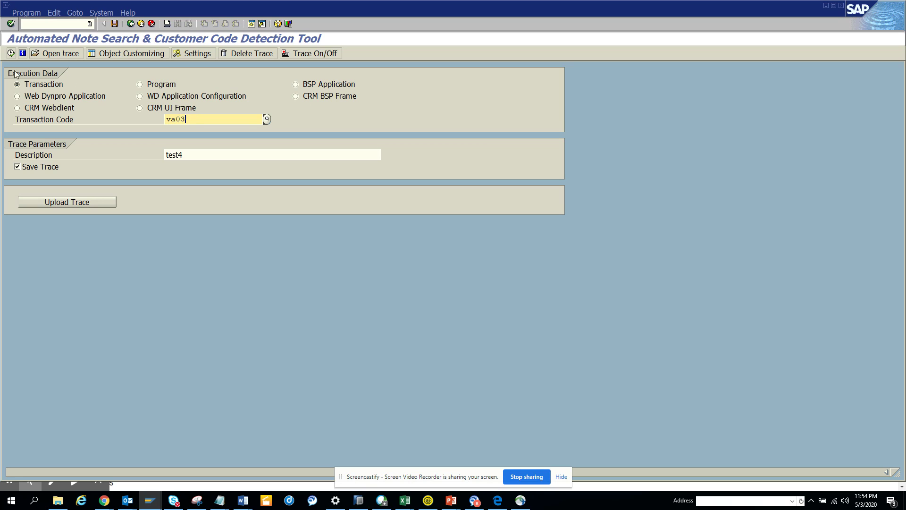
left_click(11, 56)
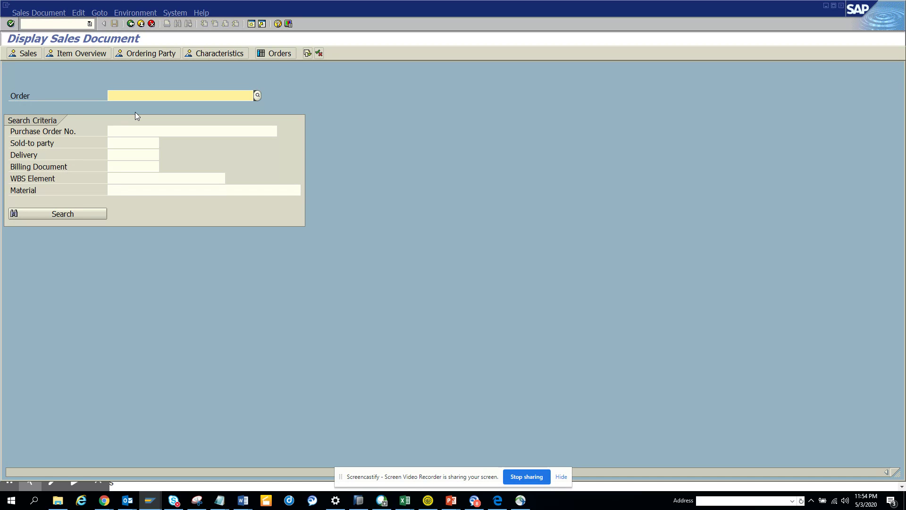
Display sales order 127 via the order search help, then switch to the HS4(4) ANST results session.
key("F4")
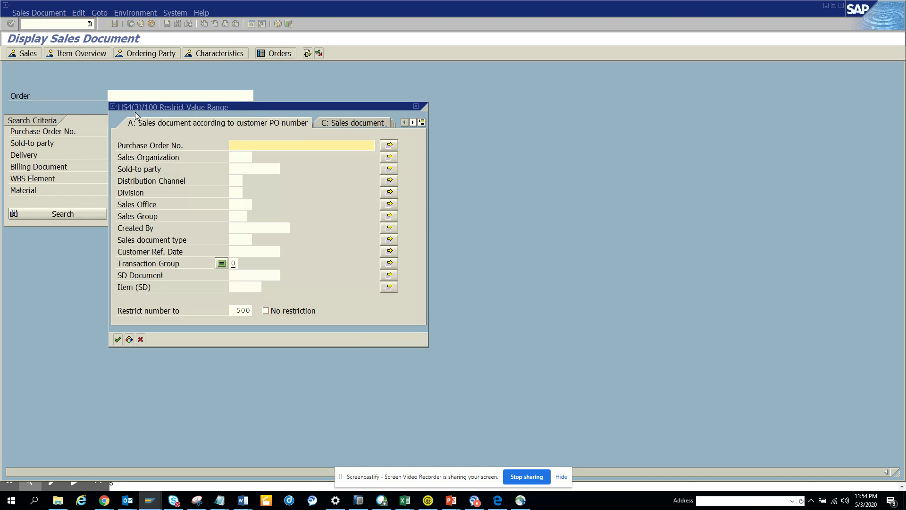
key("Return")
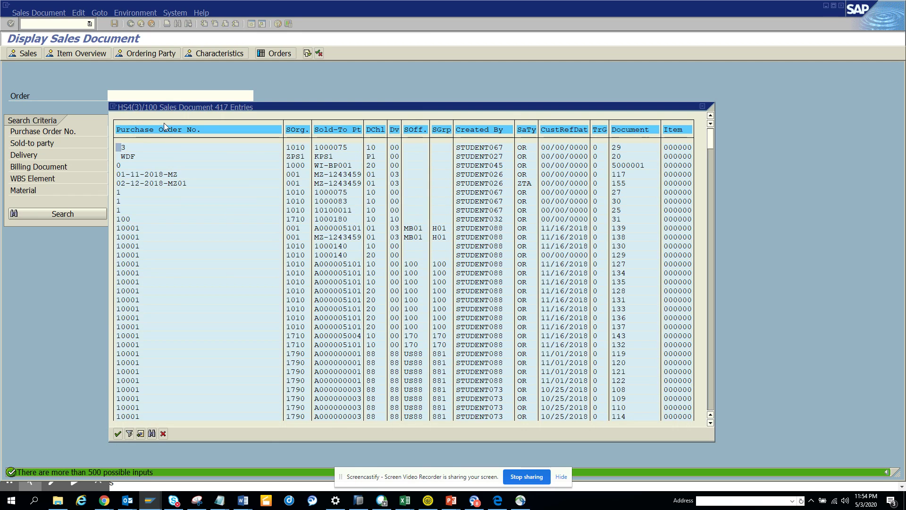
double_click(134, 263)
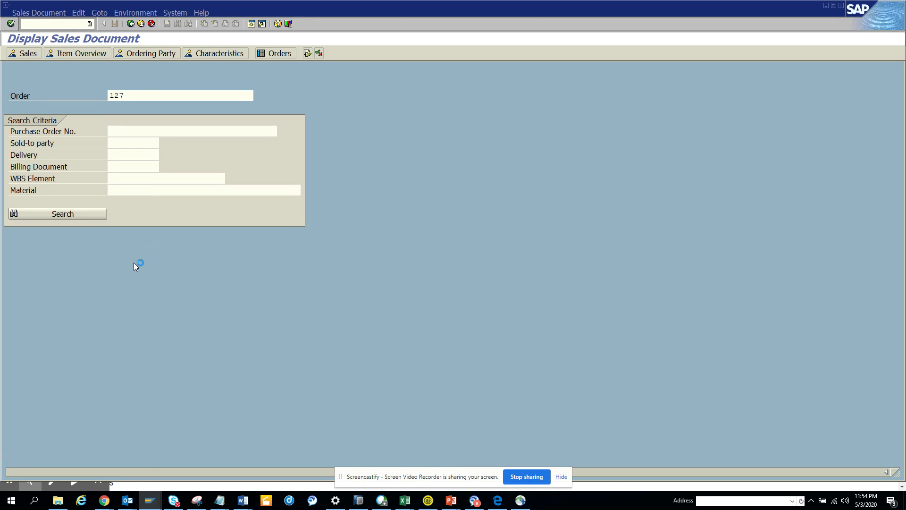
left_click(131, 24)
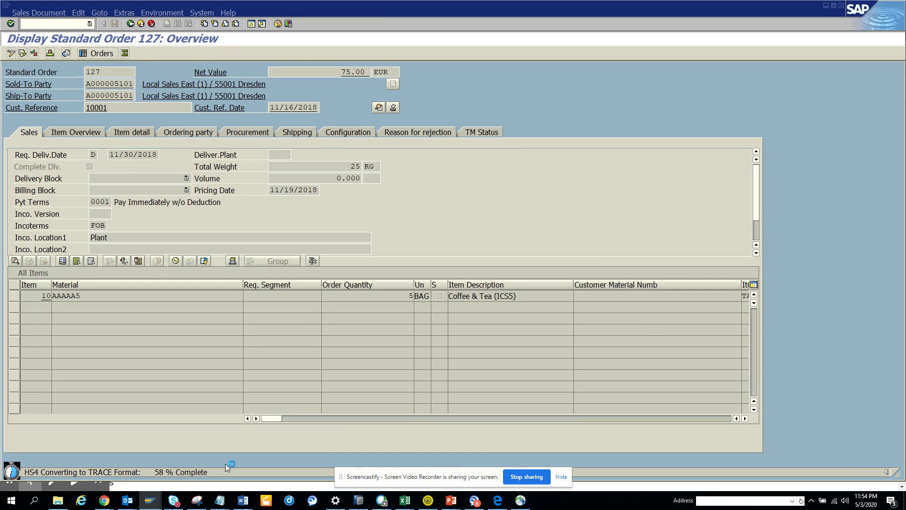
left_click(150, 506)
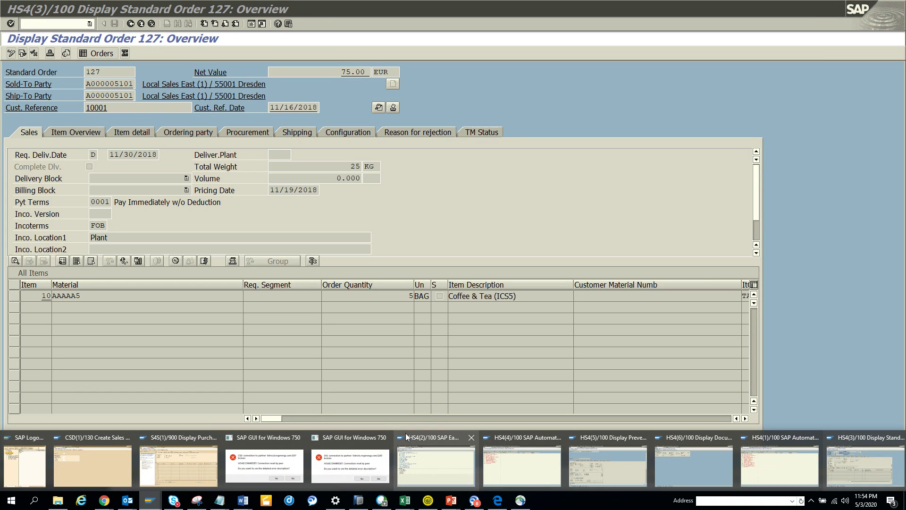
left_click(533, 457)
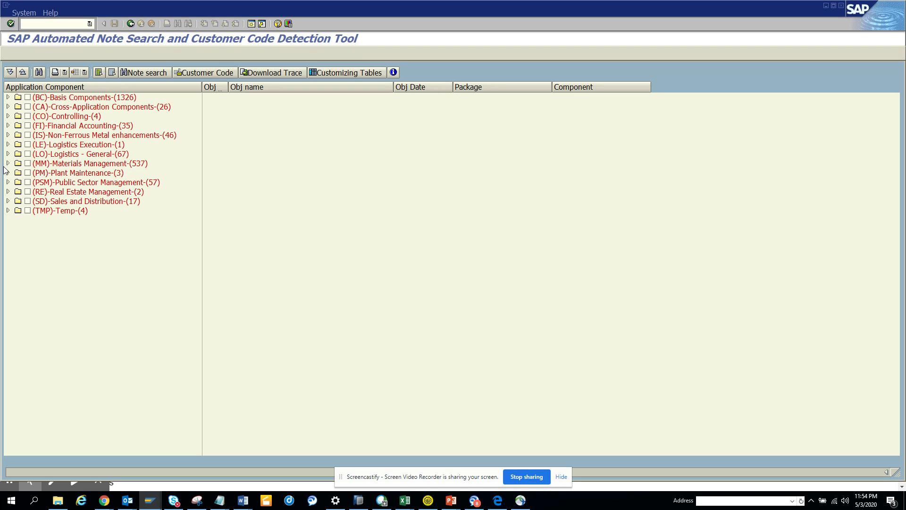
Search customer code for Materials Management, then switch to the HS4(1) ANST results session.
left_click(28, 163)
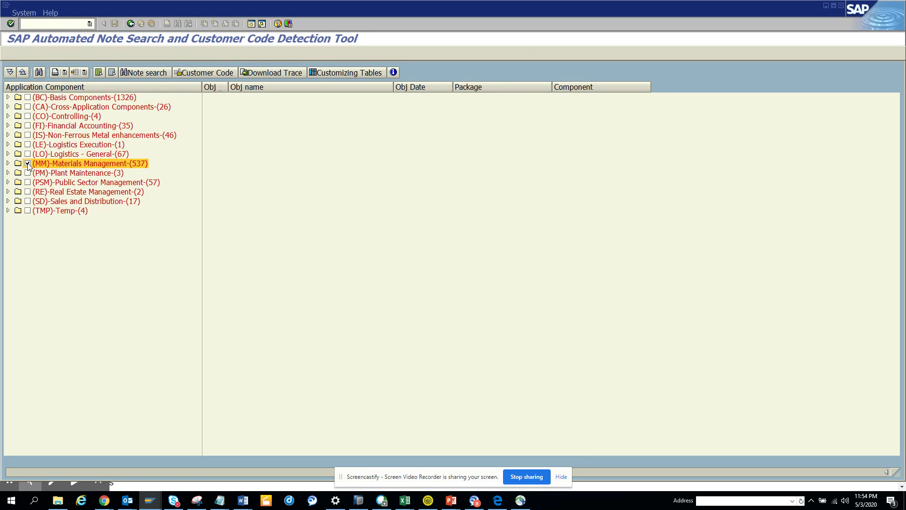
left_click(221, 75)
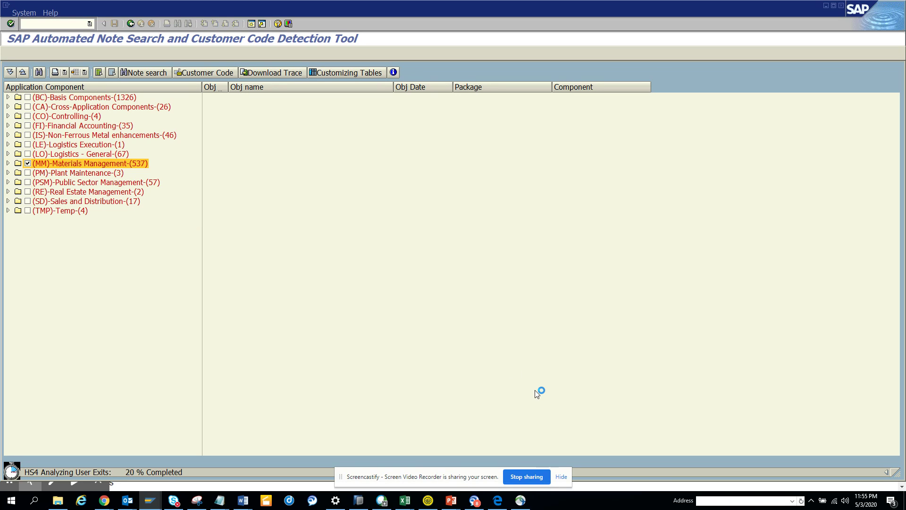
left_click(150, 500)
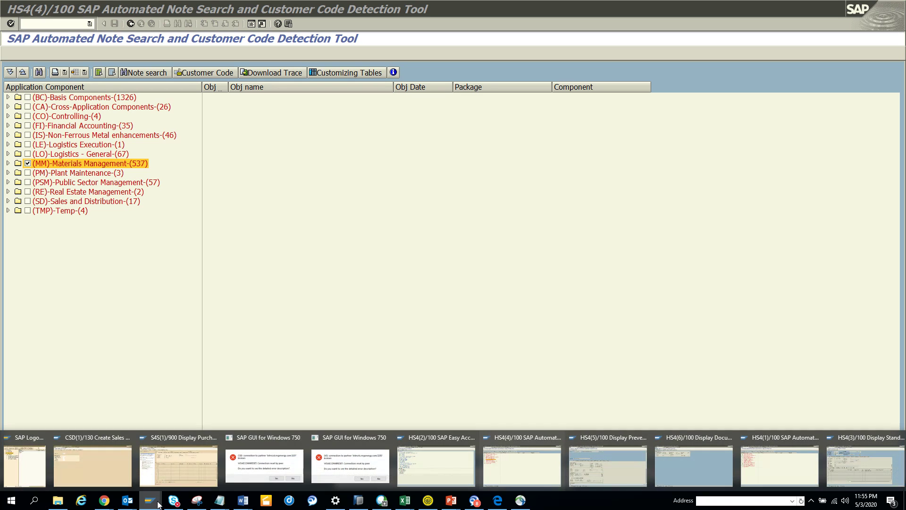
left_click(529, 458)
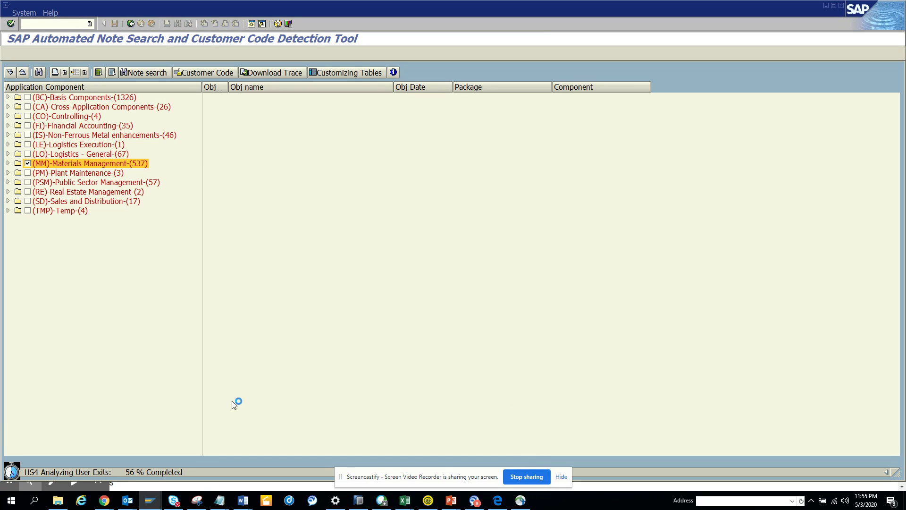
left_click(149, 500)
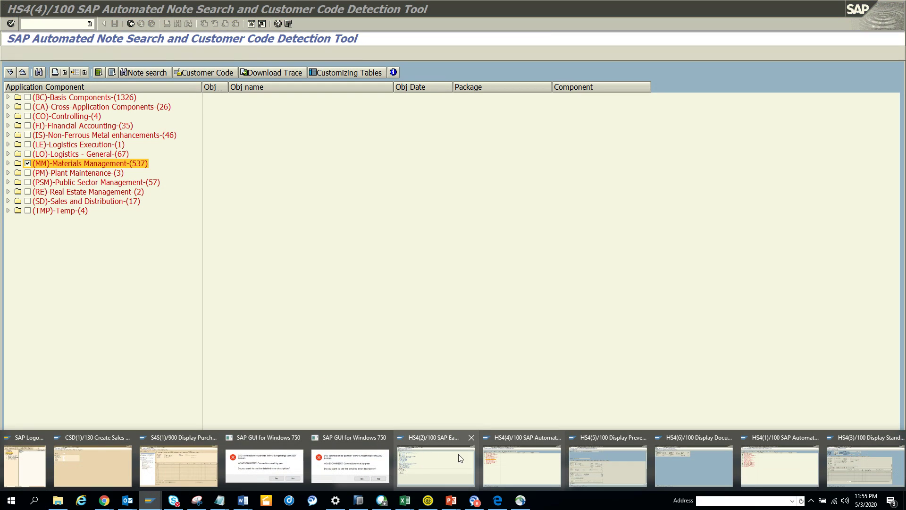
left_click(763, 463)
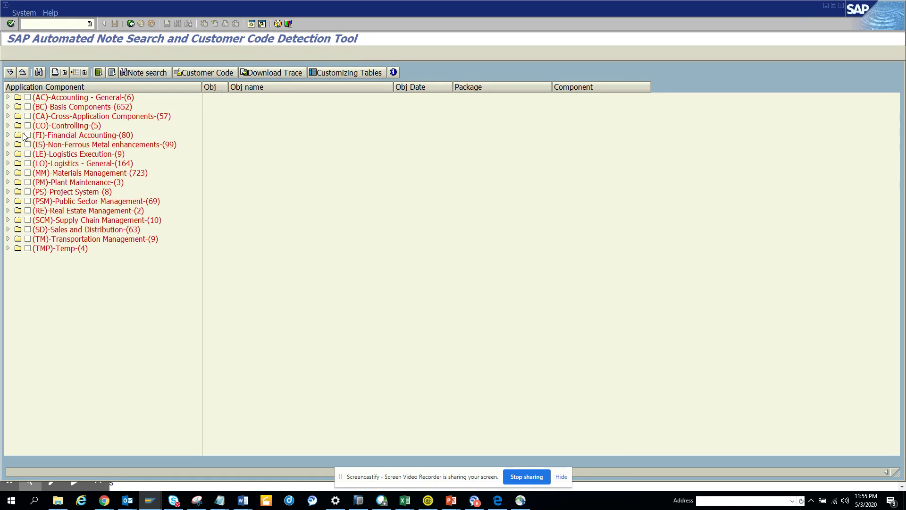
Run Customer Code for Financial Accounting and bring up the other session's Customer Code list.
left_click(28, 135)
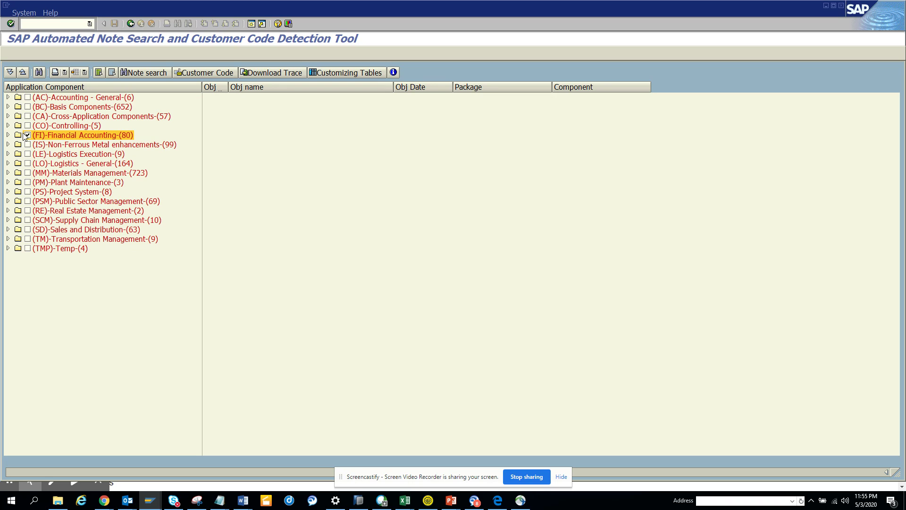
left_click(223, 72)
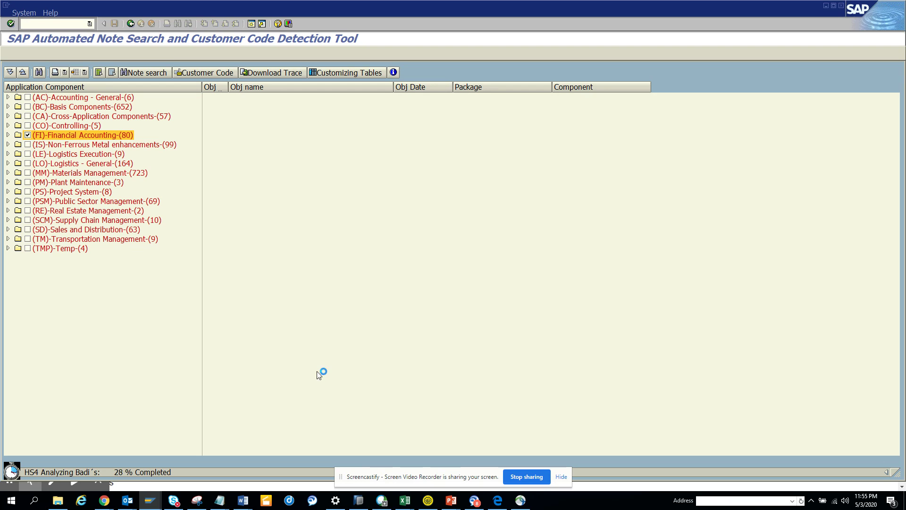
left_click(154, 503)
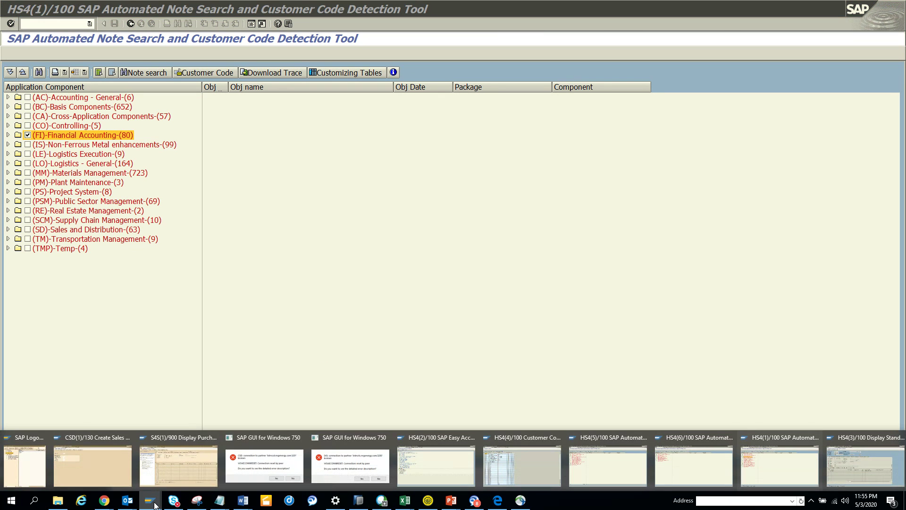
left_click(516, 470)
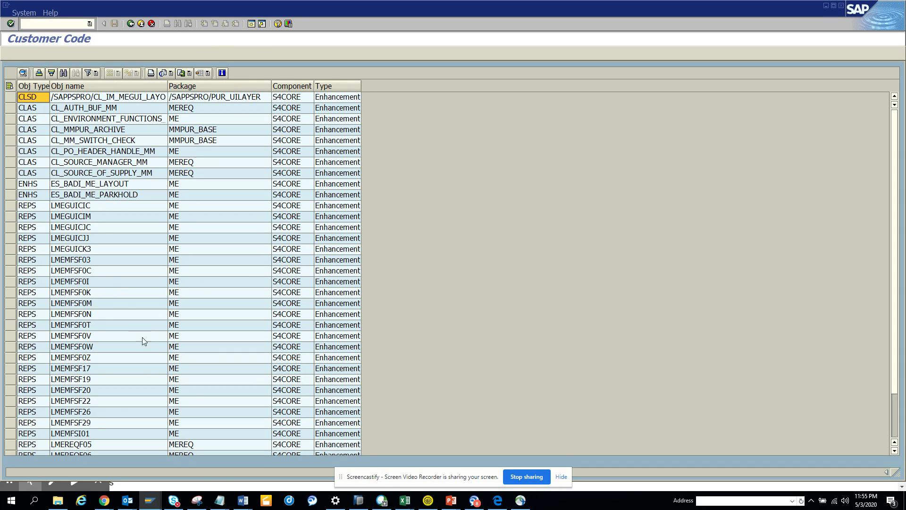
left_click(133, 380)
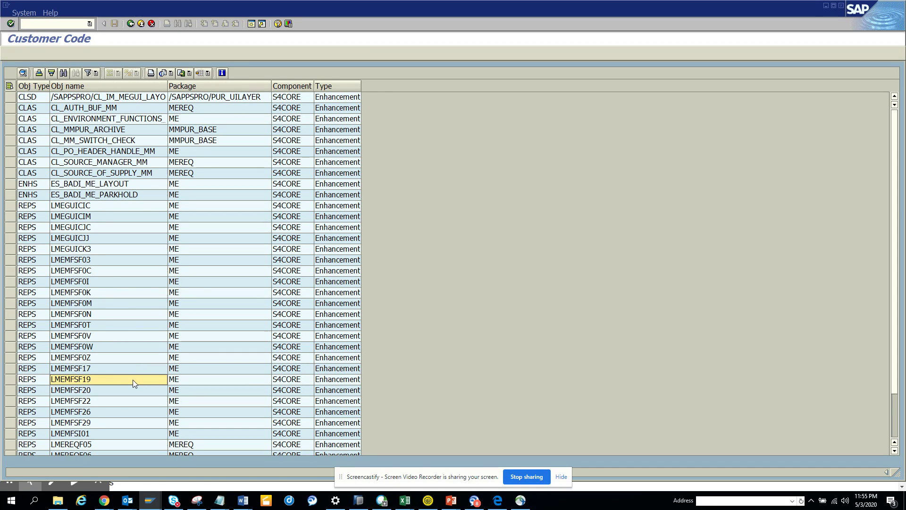
double_click(133, 380)
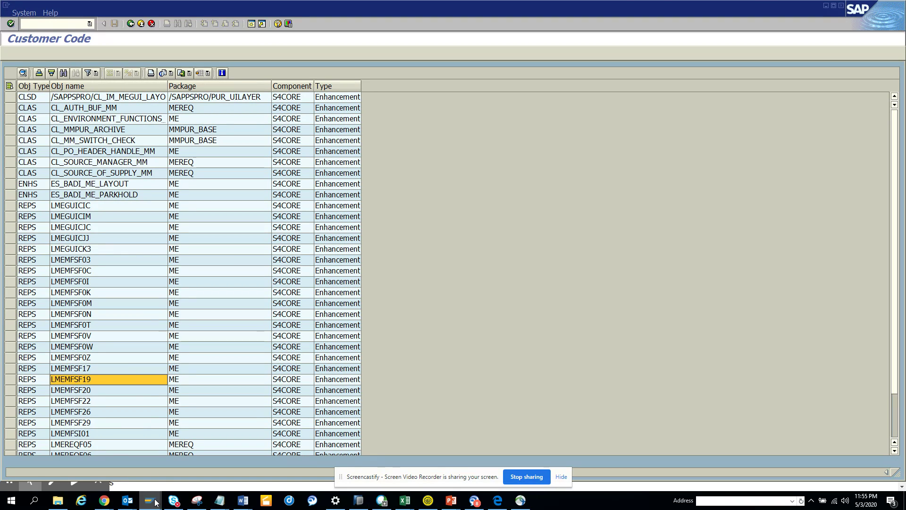
mouse_move(150, 499)
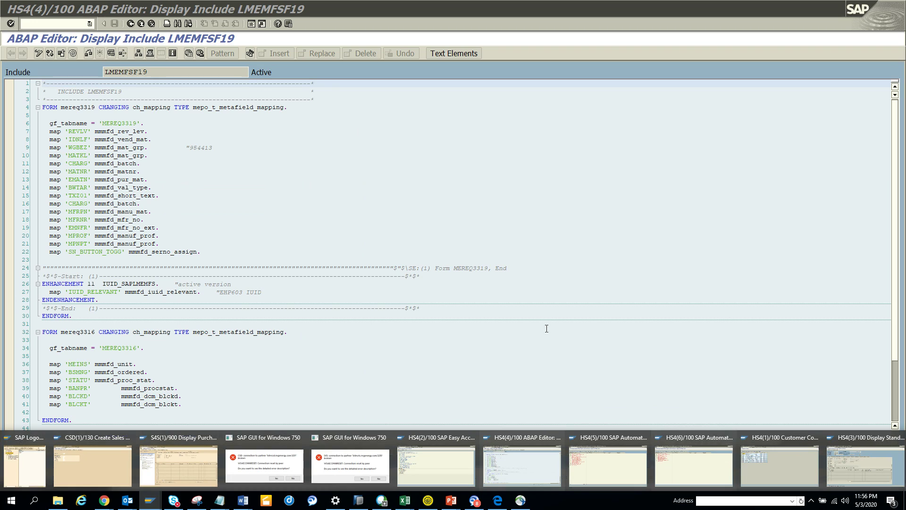
left_click(539, 324)
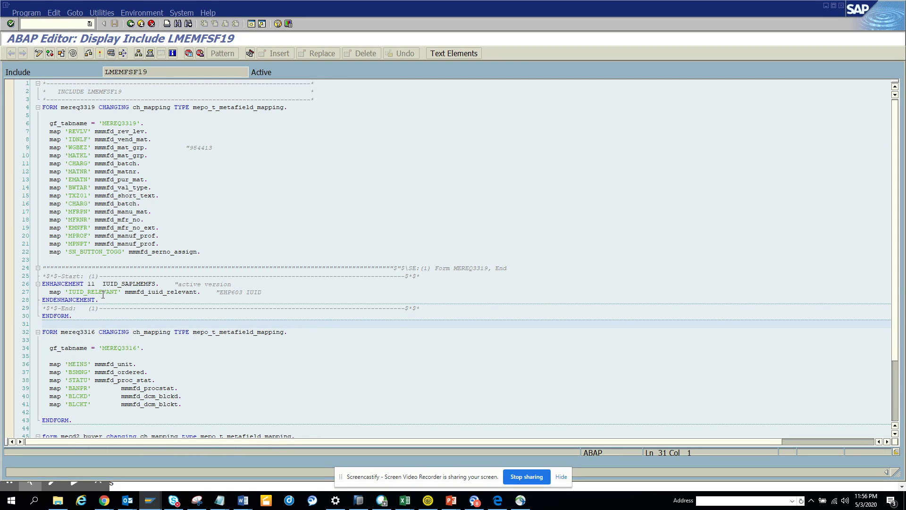
left_click(131, 24)
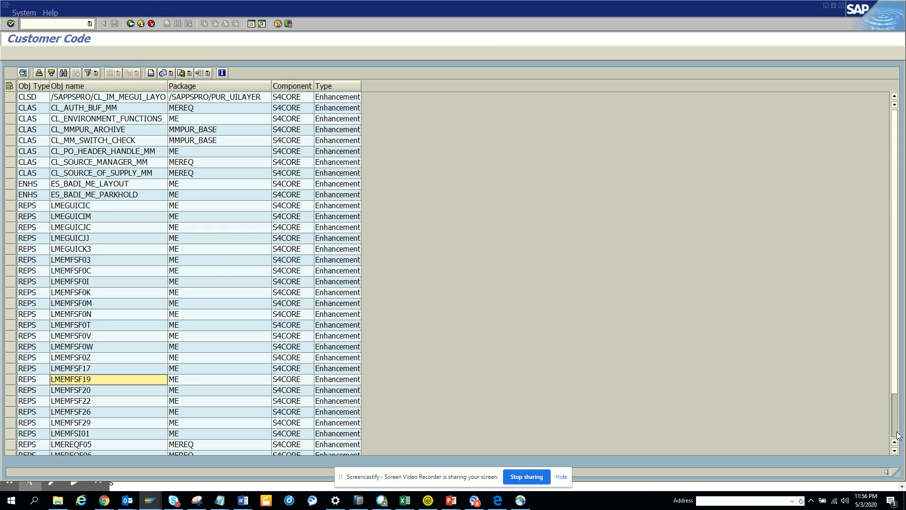
scroll(897, 435, "down", 2)
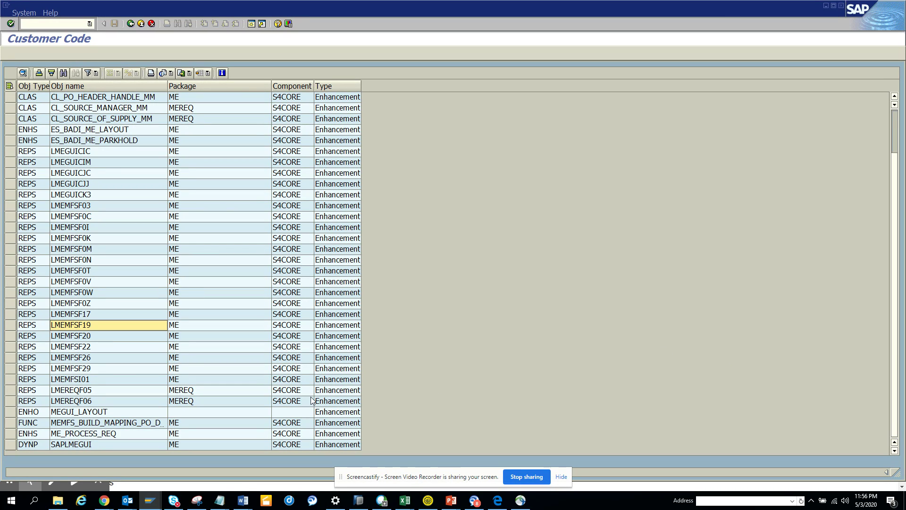
double_click(126, 436)
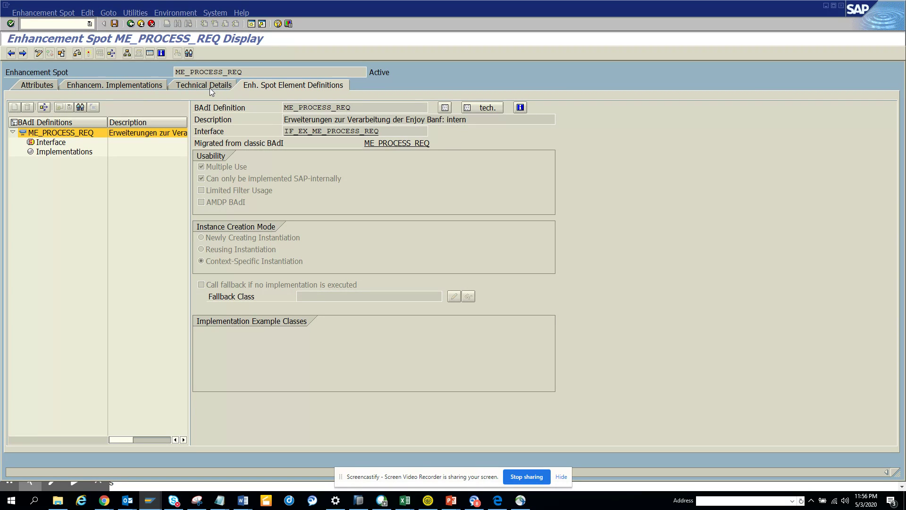
left_click(136, 26)
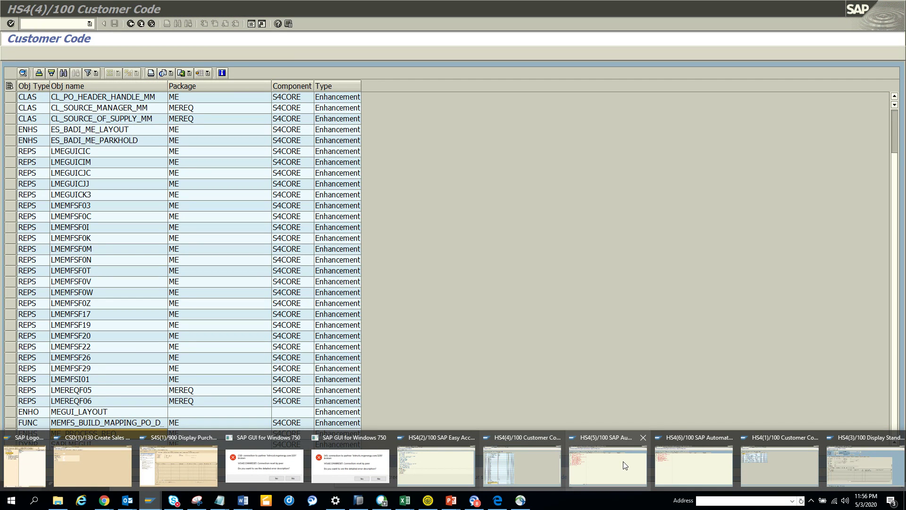
Switch to the HS4(1) ten-object Customer Code list, then to the HS4(5) Note Search session.
left_click(766, 477)
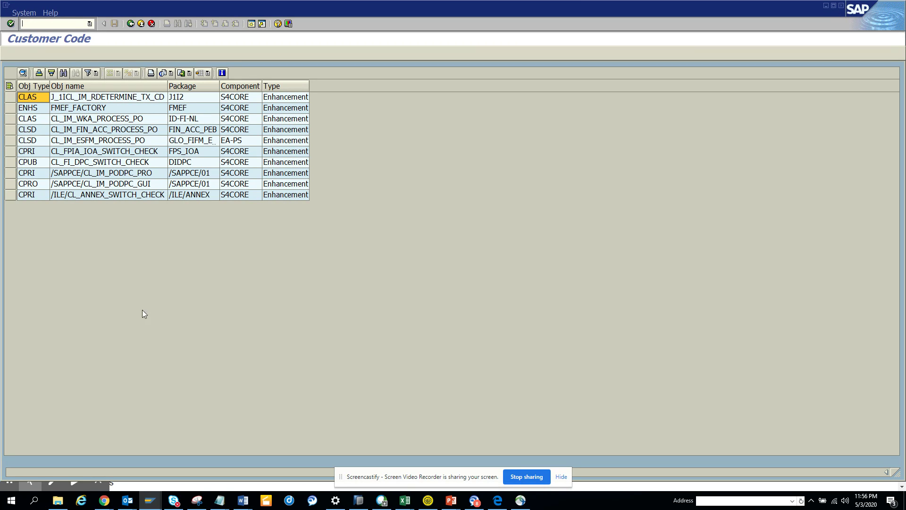
left_click(149, 500)
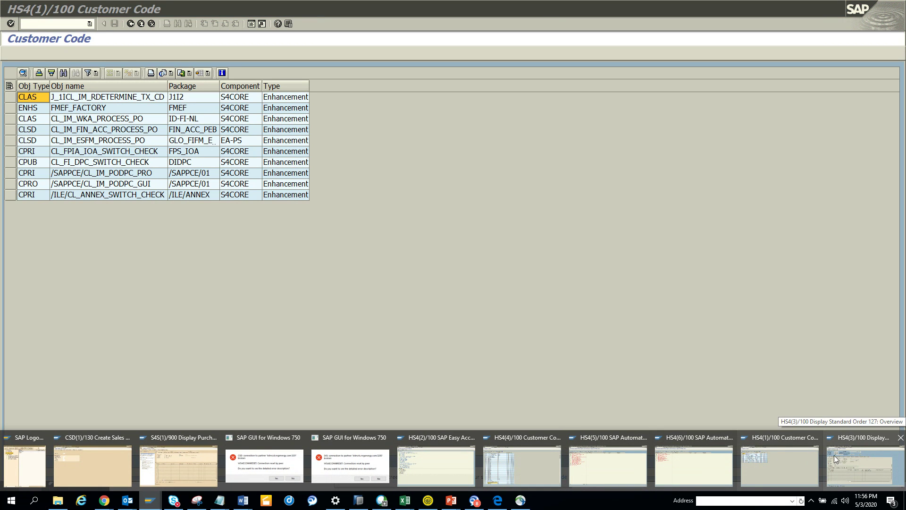
left_click(593, 471)
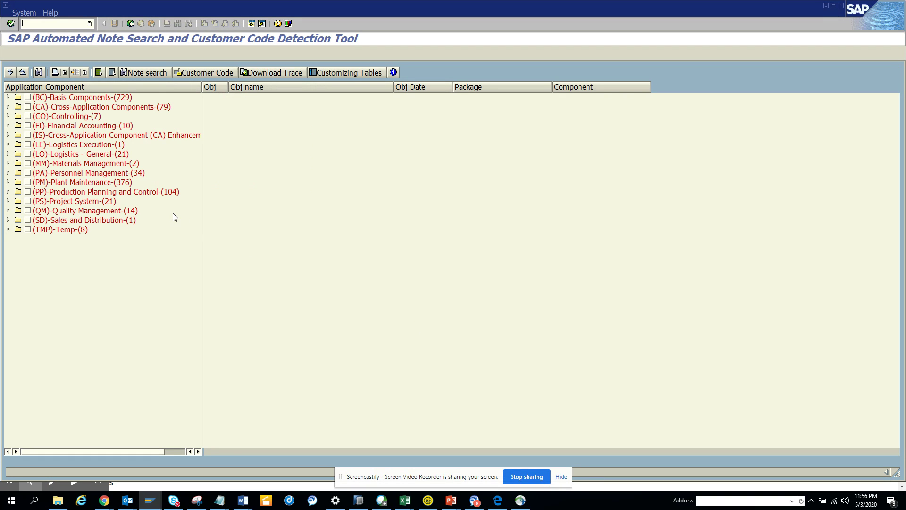
Rerun the IW33 trace and display preventive maintenance order 4000040, Loading Pump 6M Maintenance.
left_click(131, 23)
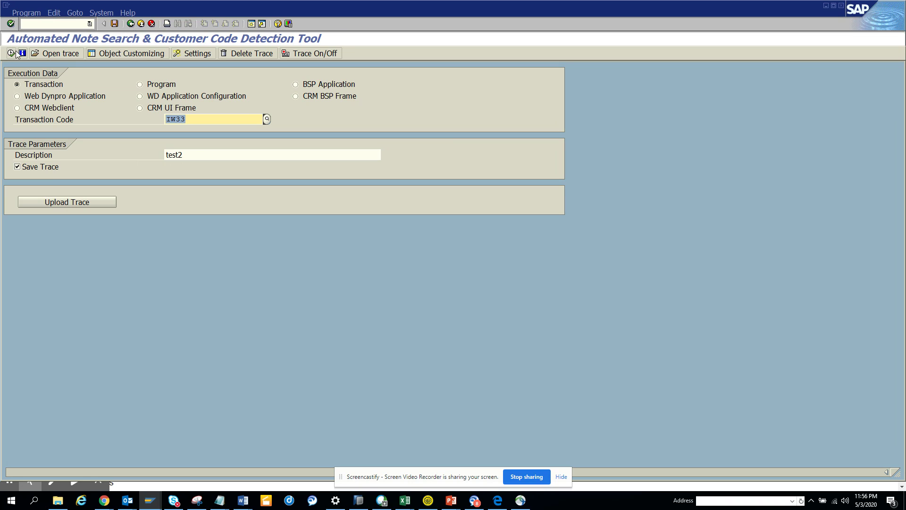
left_click(12, 53)
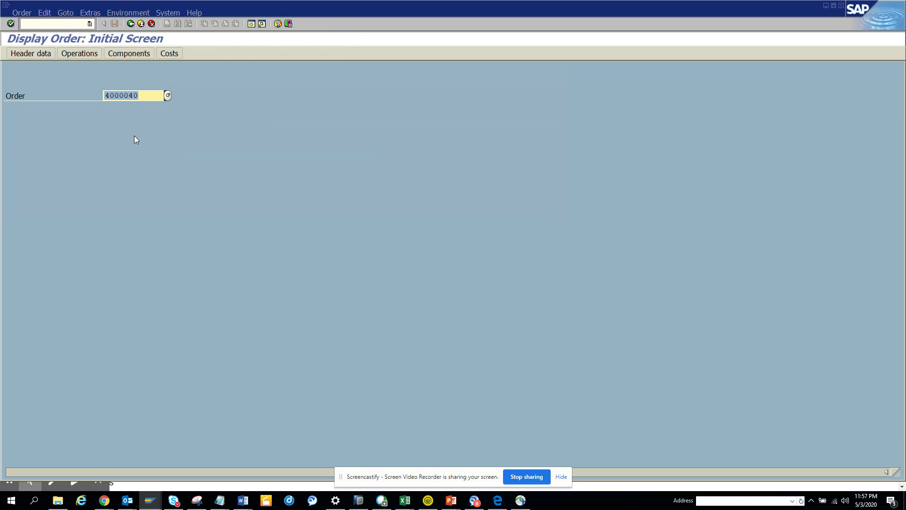
left_click(131, 24)
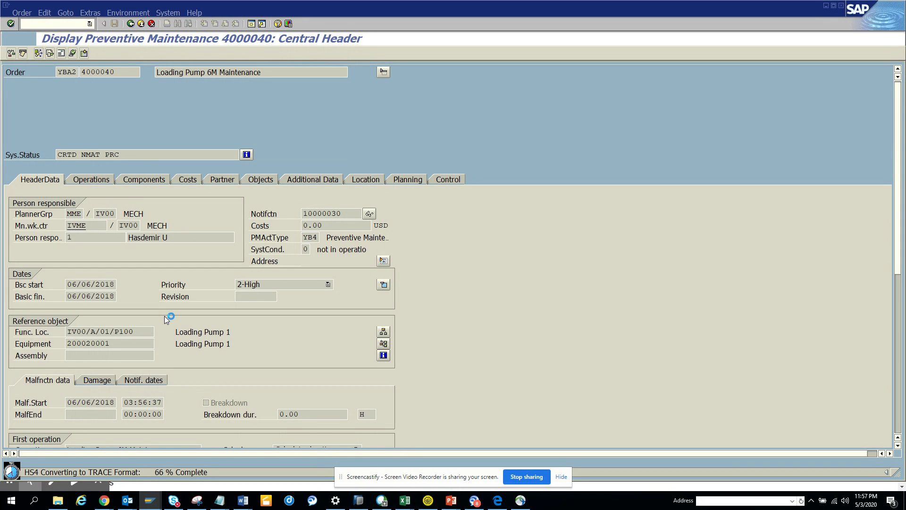
mouse_move(154, 506)
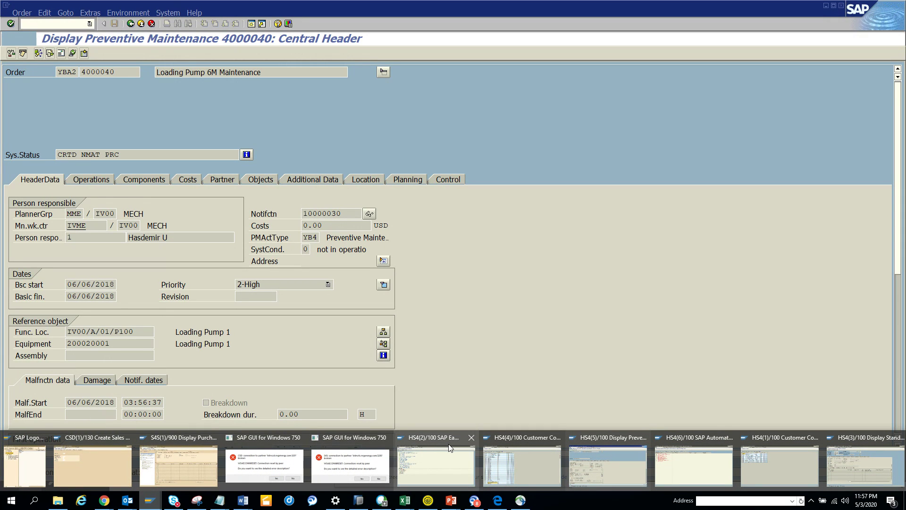
Cycle through sessions HS4(2), HS4(4) and HS4(5), ending on HS4(6)'s Note Search component tree.
left_click(455, 464)
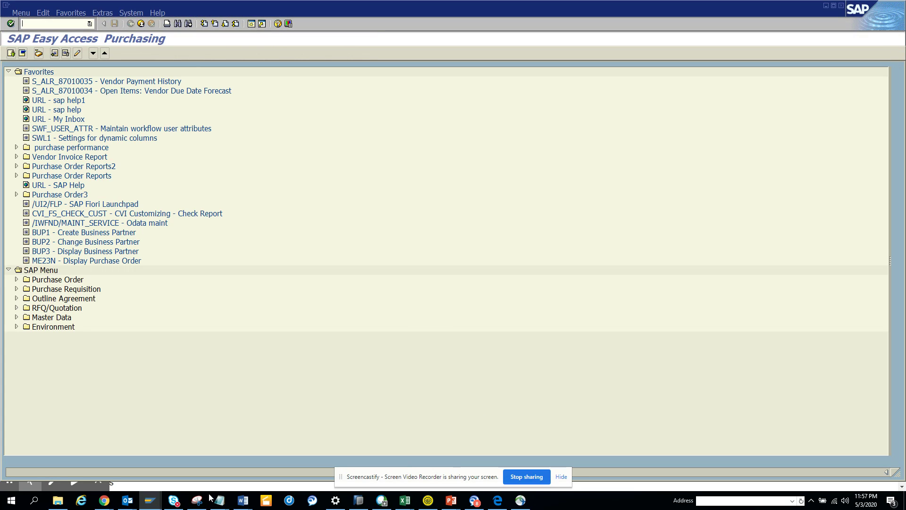
left_click(150, 499)
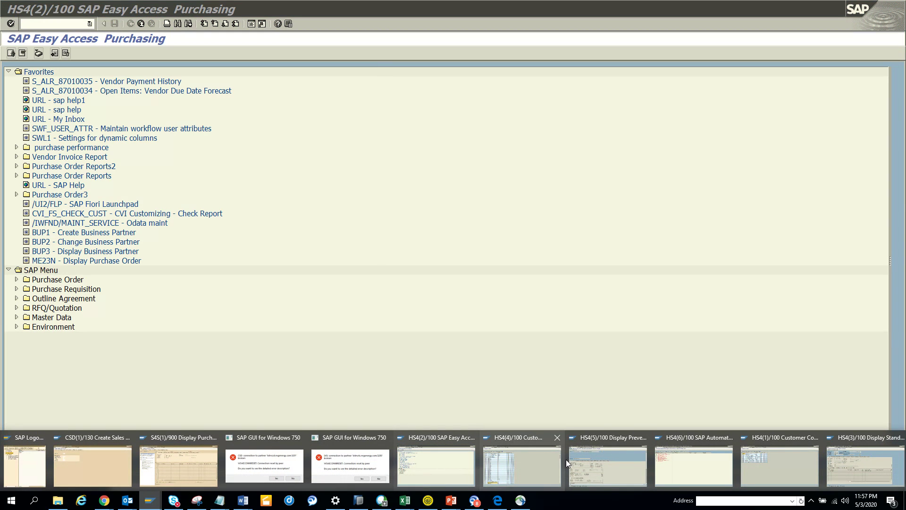
left_click(525, 459)
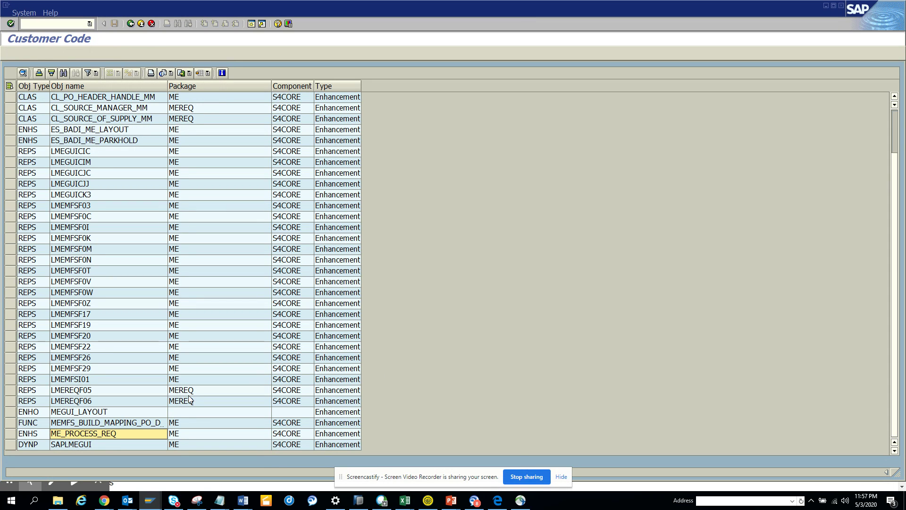
left_click(153, 505)
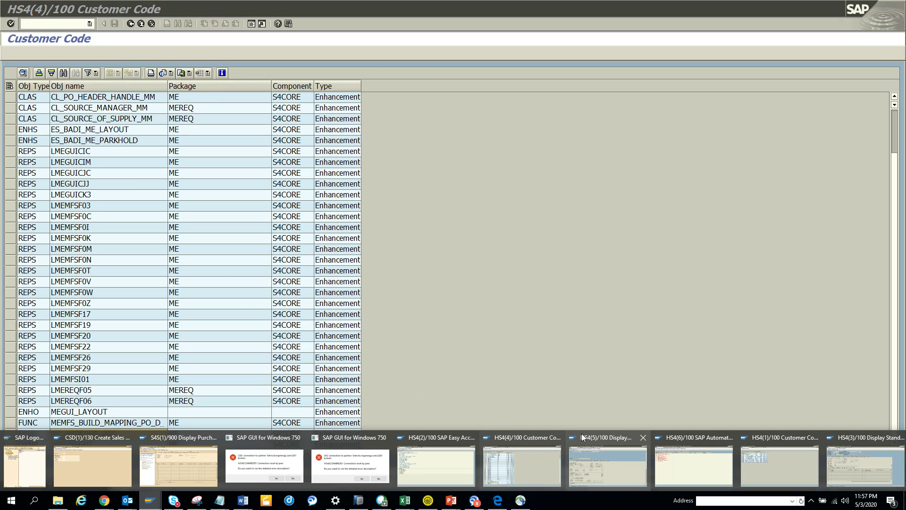
left_click(621, 464)
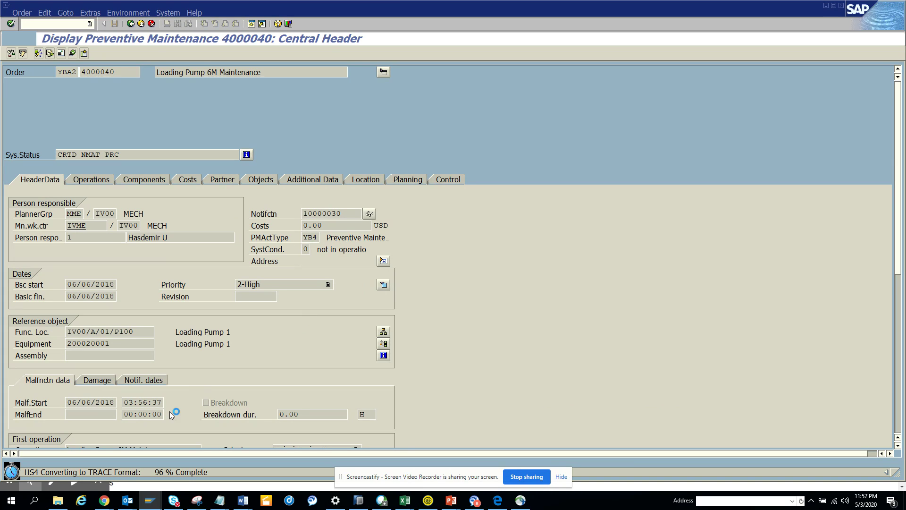
left_click(154, 506)
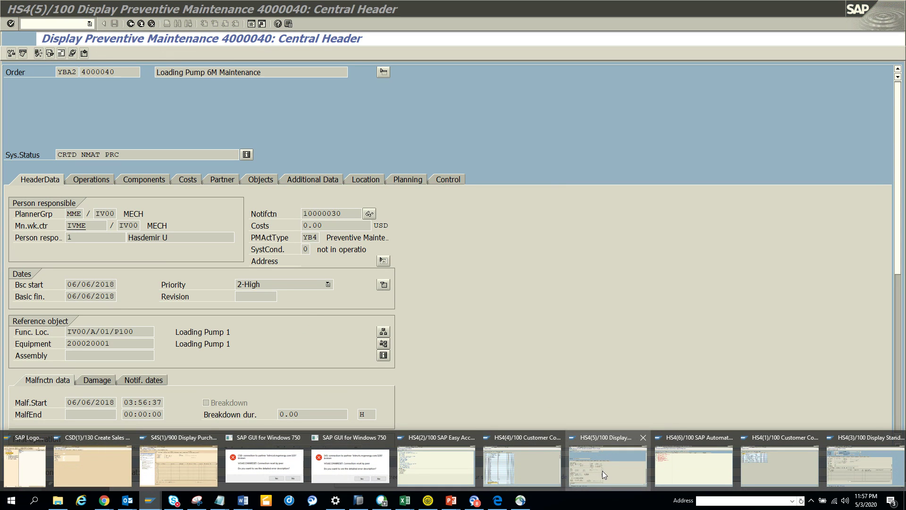
left_click(694, 466)
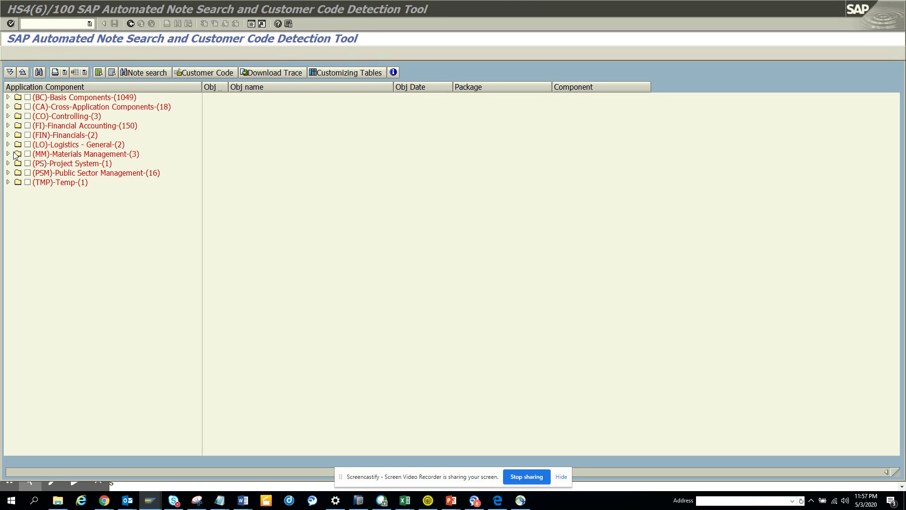
Check Financial Accounting with all its sub-components and run the Customer Code search on them.
left_click(8, 125)
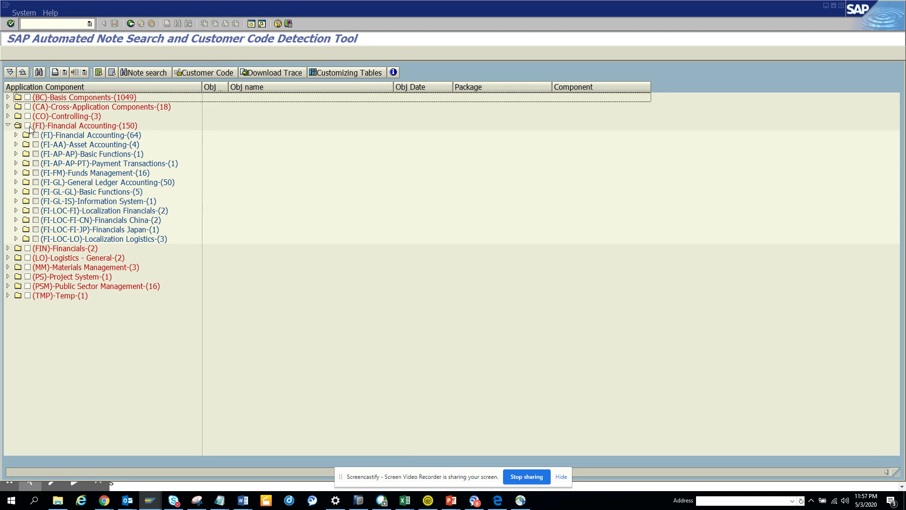
left_click(28, 126)
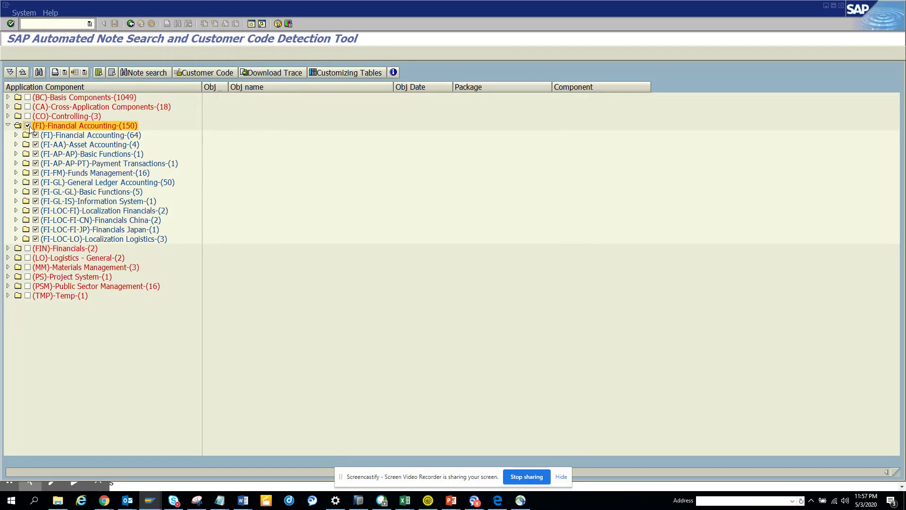
left_click(225, 75)
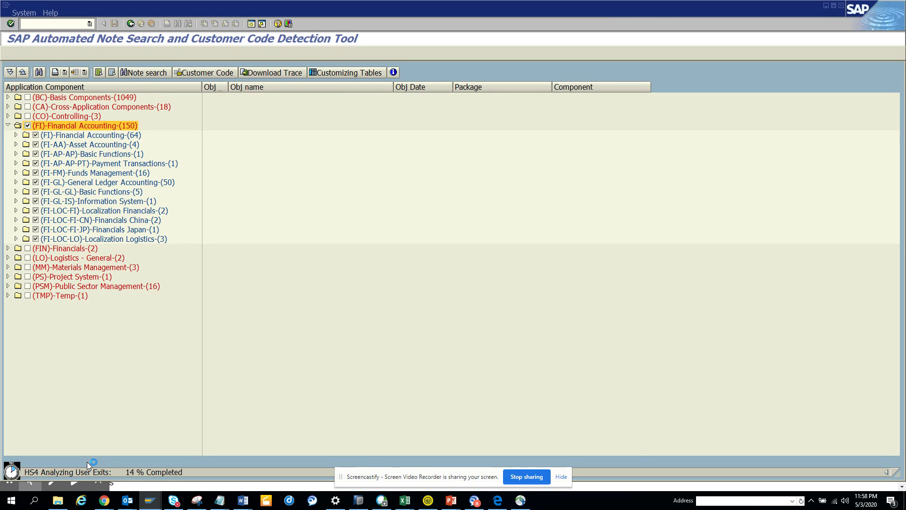
left_click(159, 503)
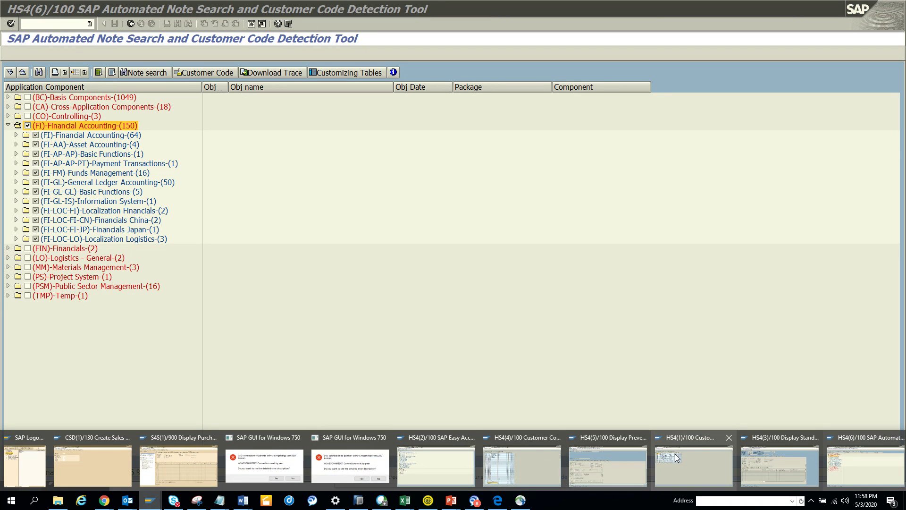
In HS4(3), run a Customer Code search on Sales and Distribution, then view HS4(1)'s results.
left_click(835, 467)
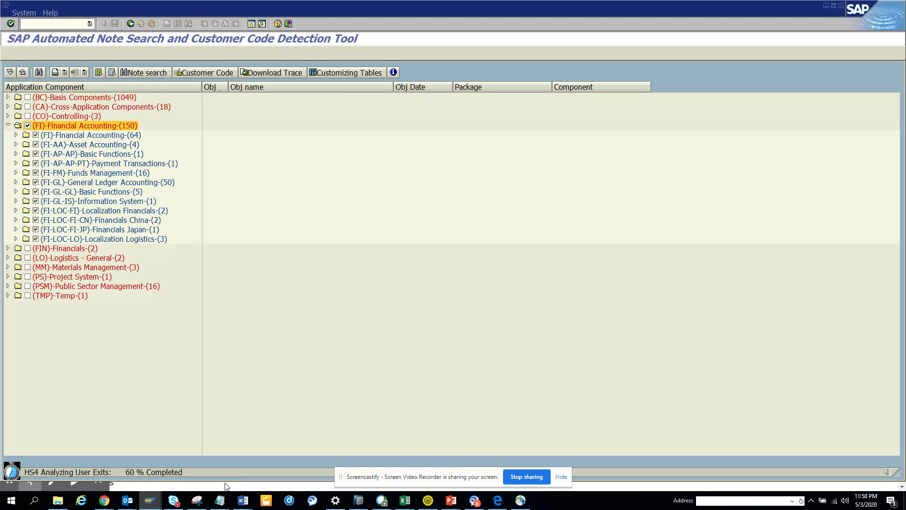
mouse_move(149, 500)
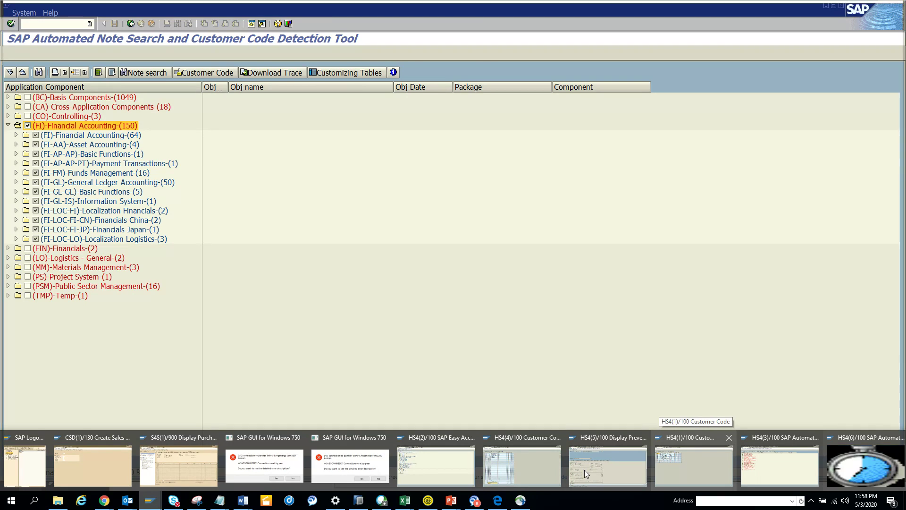
left_click(770, 468)
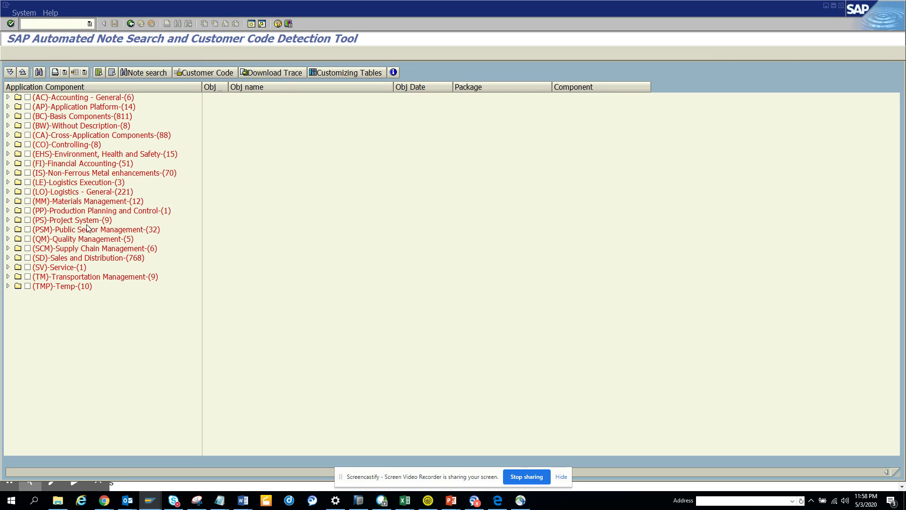
left_click(28, 258)
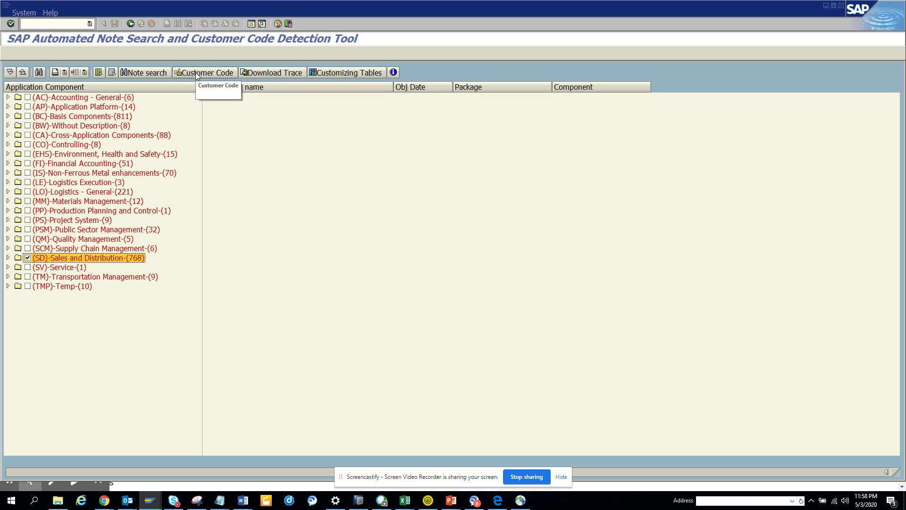
left_click(196, 72)
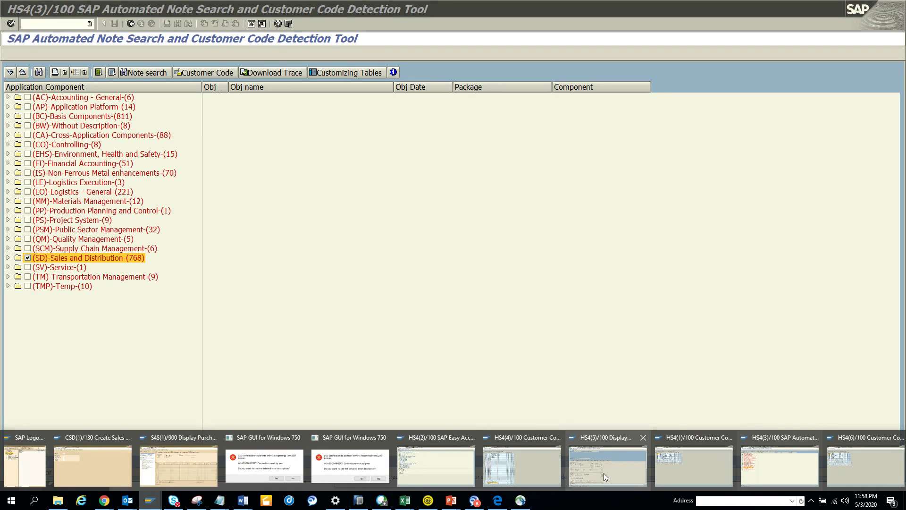
left_click(659, 463)
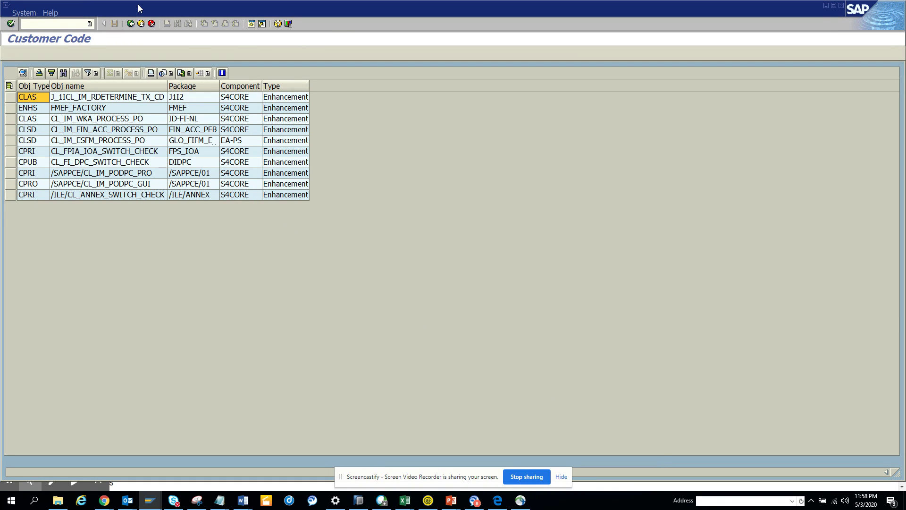
Swap Financial Accounting for Materials Management in the component tree and rerun the search.
left_click(131, 24)
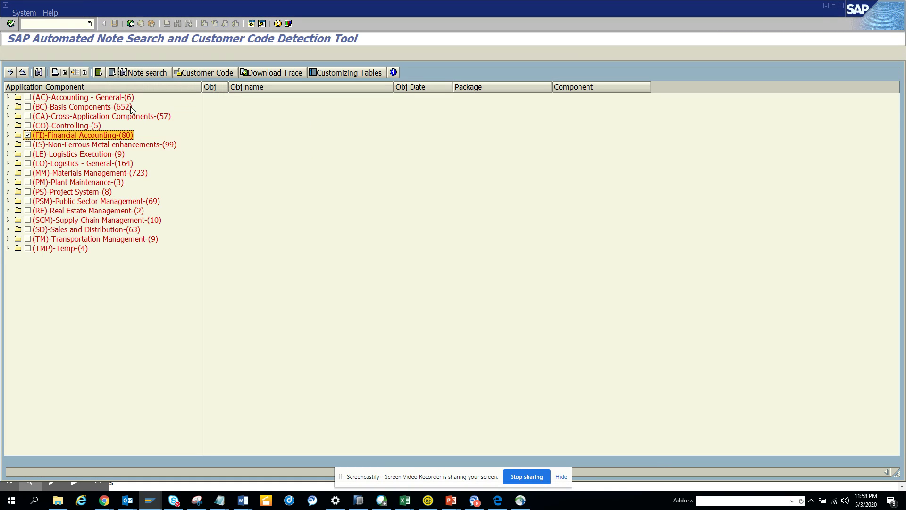
left_click(28, 135)
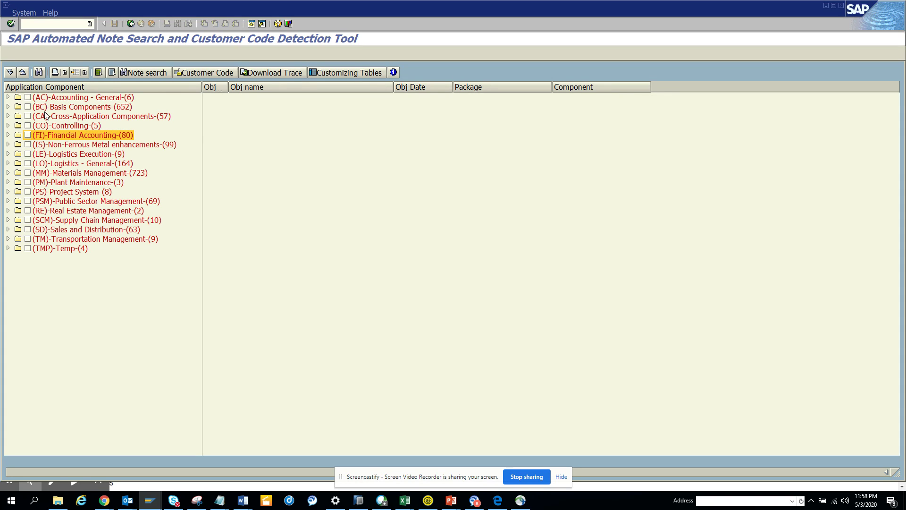
left_click(27, 173)
left_click(162, 71)
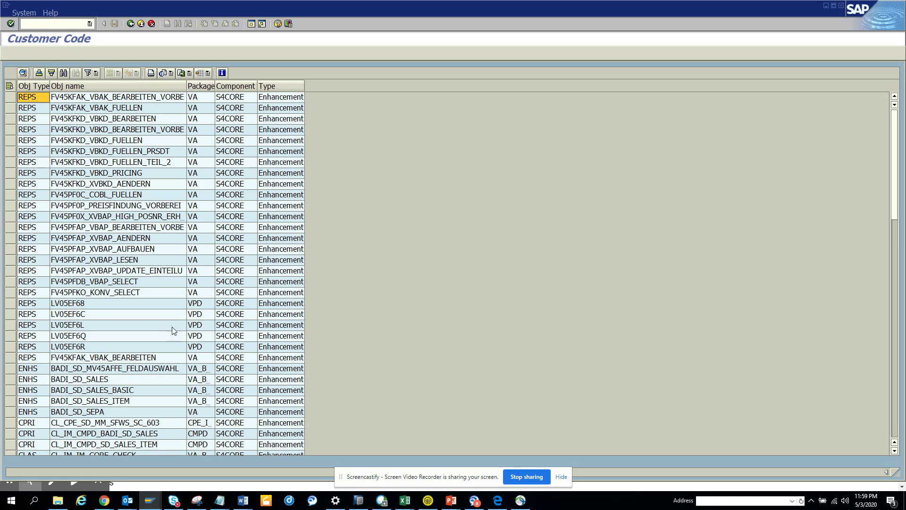
Scroll the Customer Code results down to include MV45AFZZ and open it in the ABAP Editor.
left_click(138, 401)
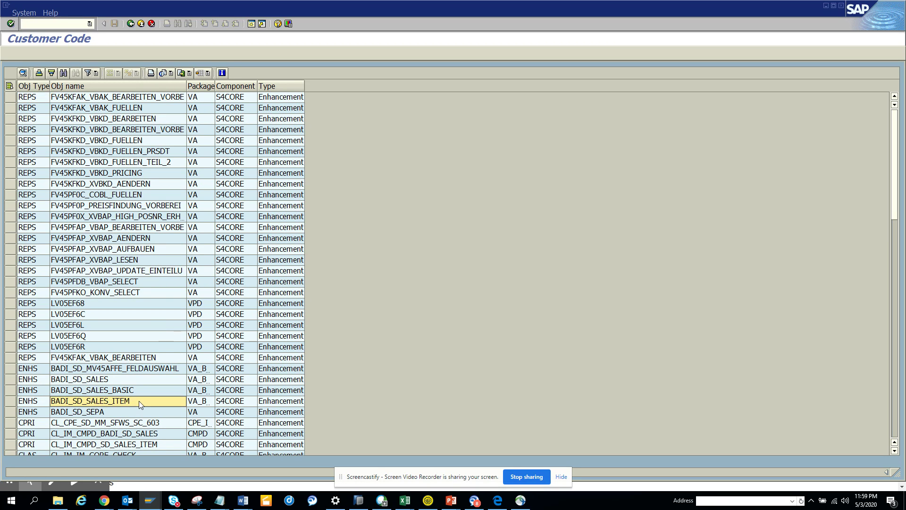
key("Page_Down")
key("Page_Down")
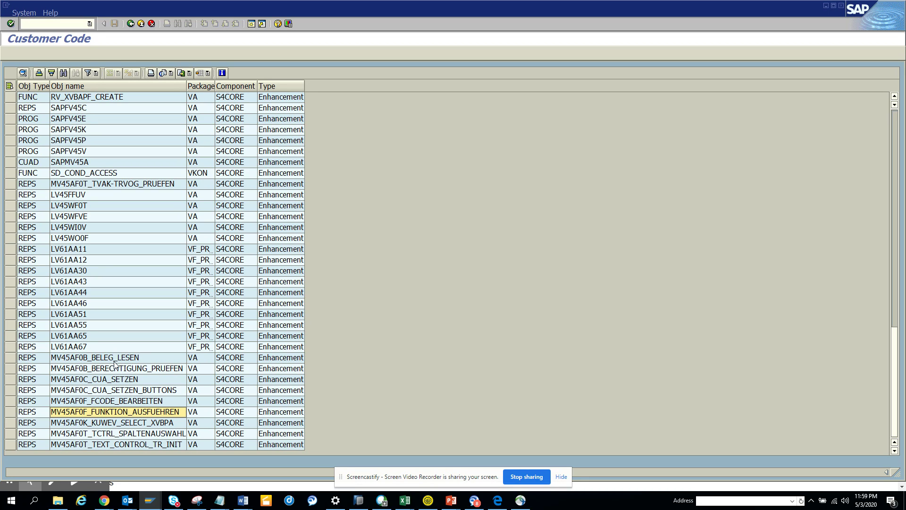
key("Down")
key("Down")
key("Down")
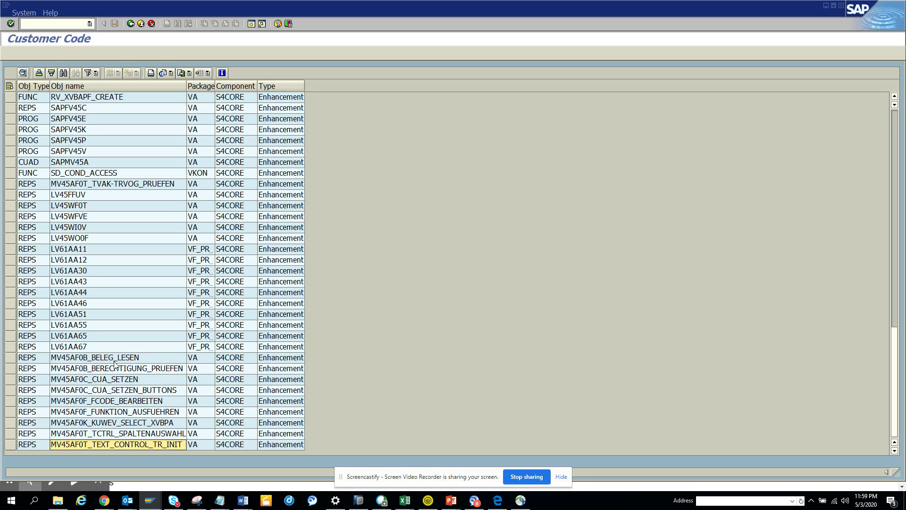
key("Down")
key("Down")
key("Down")
key("Down")
key("Down")
key("Down")
key("Down")
key("Down")
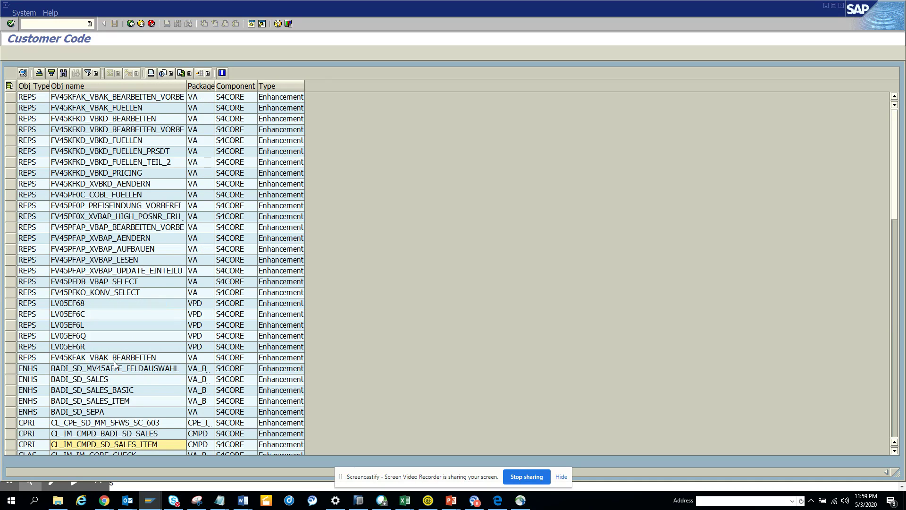
key("Page_Down")
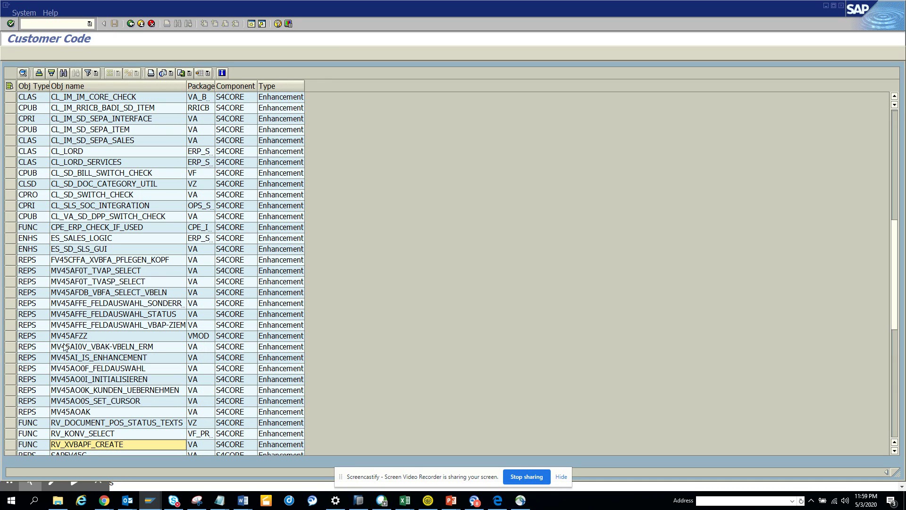
double_click(92, 335)
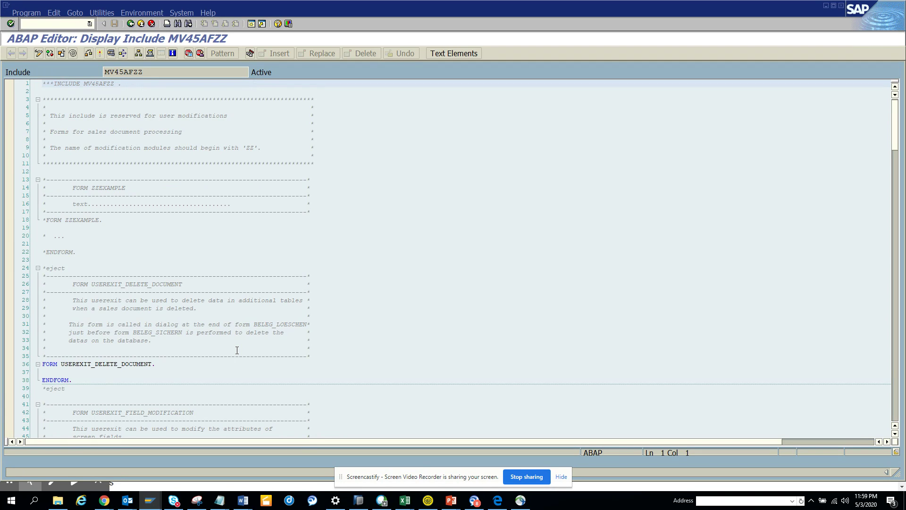
Leave the MV45AFZZ include and switch to the O71 system's logon window.
left_click(130, 24)
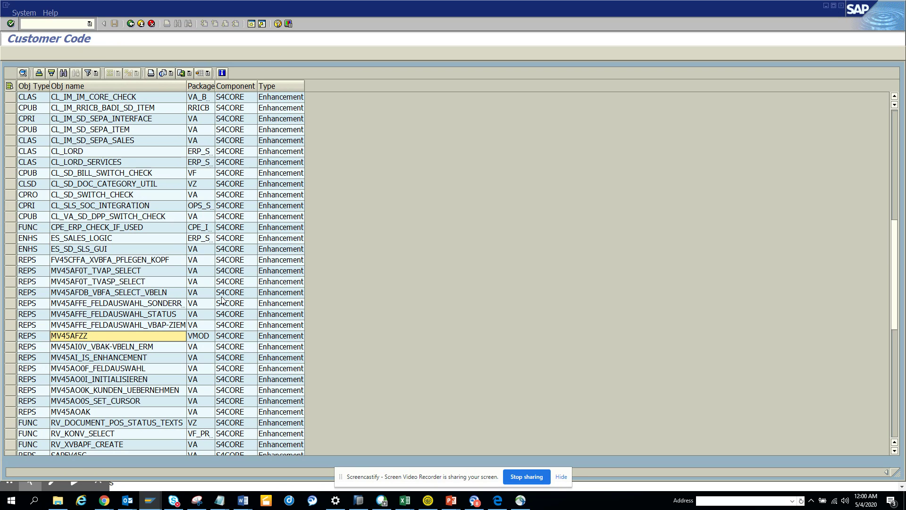
key("alt+Tab")
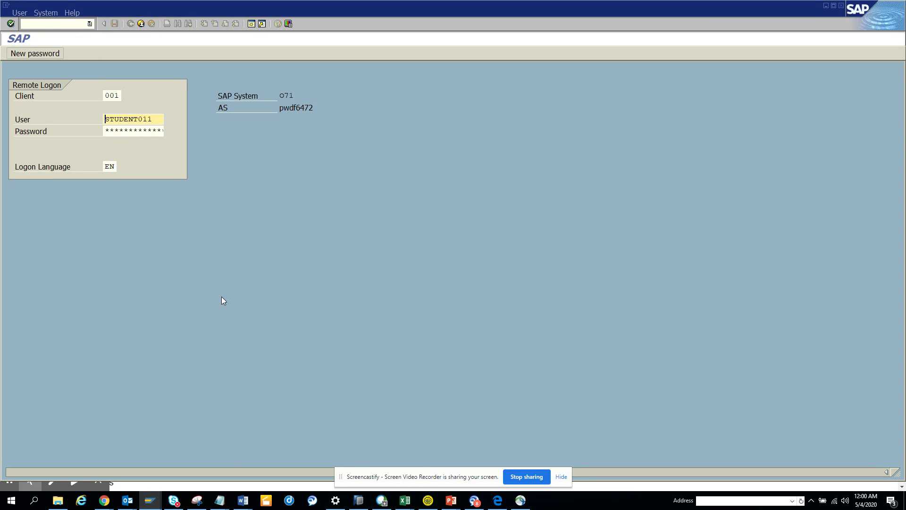
left_click(139, 23)
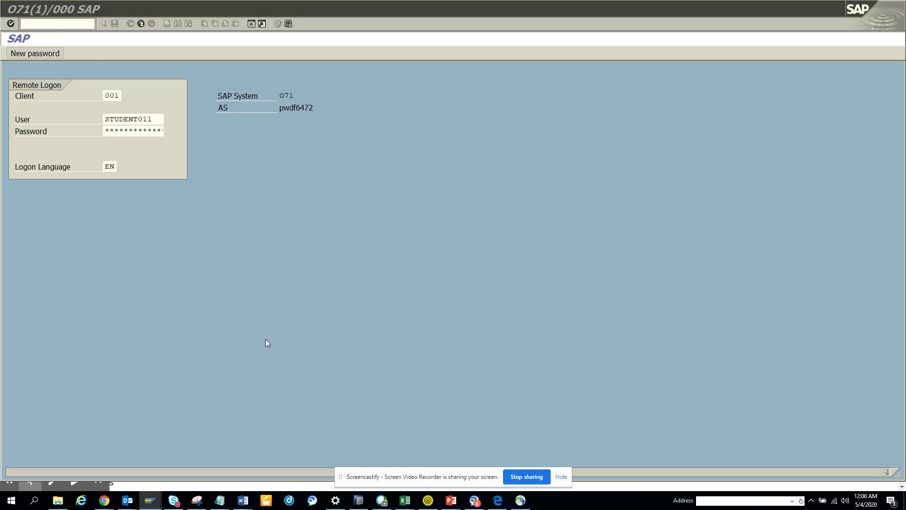
Switch to HS4(6)'s Financial Accounting results, then go back to the FB03 trace entry screen.
key("alt+Tab")
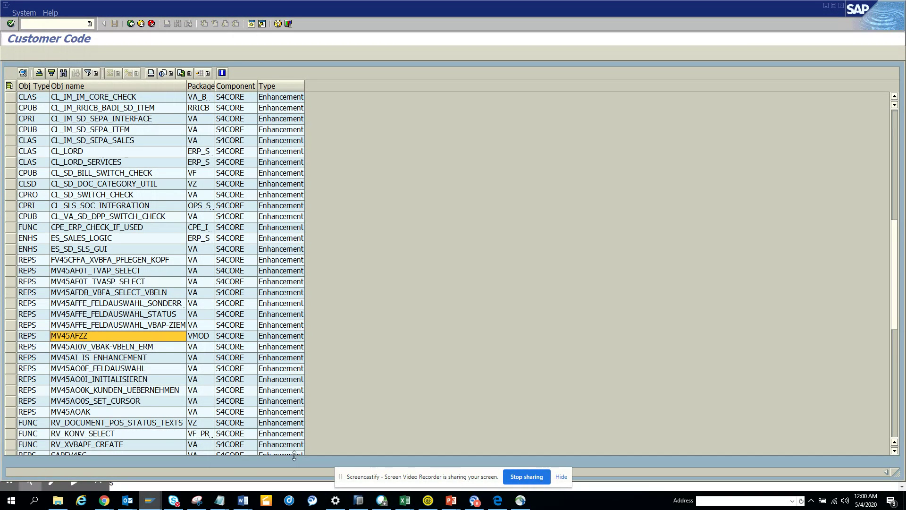
left_click(150, 501)
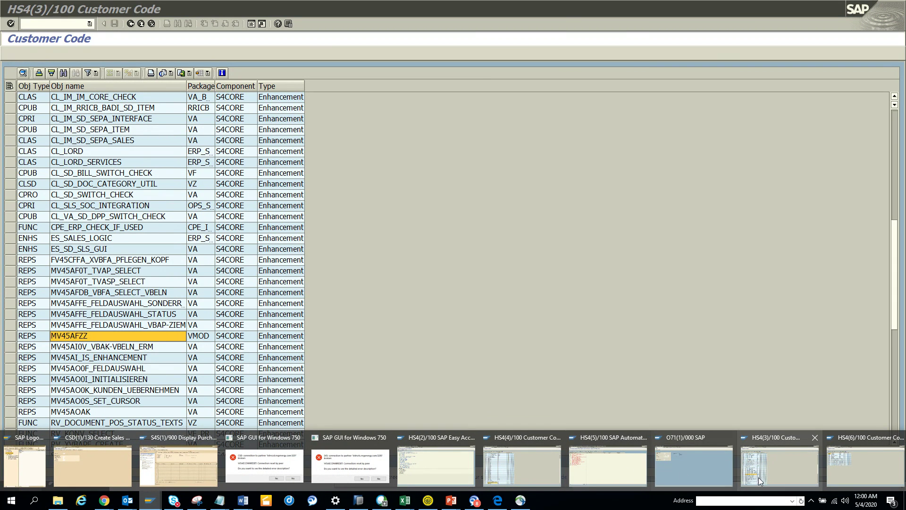
left_click(865, 471)
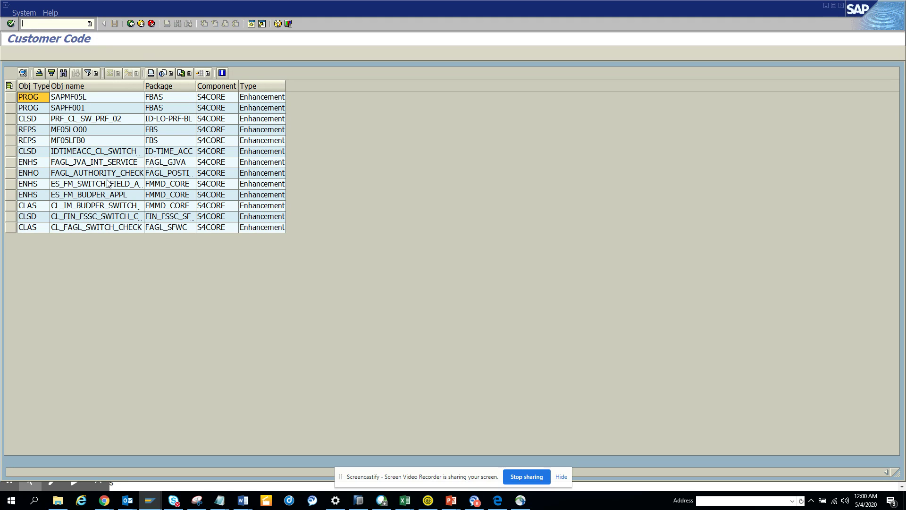
left_click(130, 25)
left_click(130, 26)
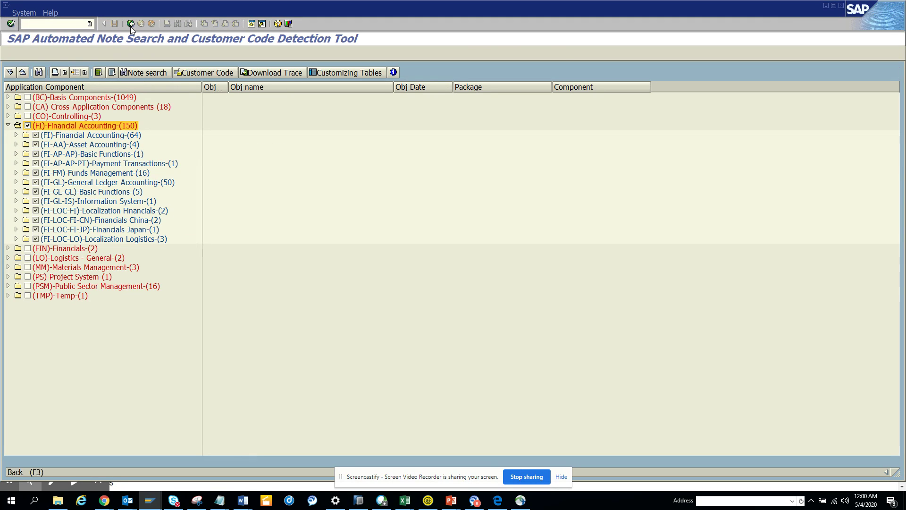